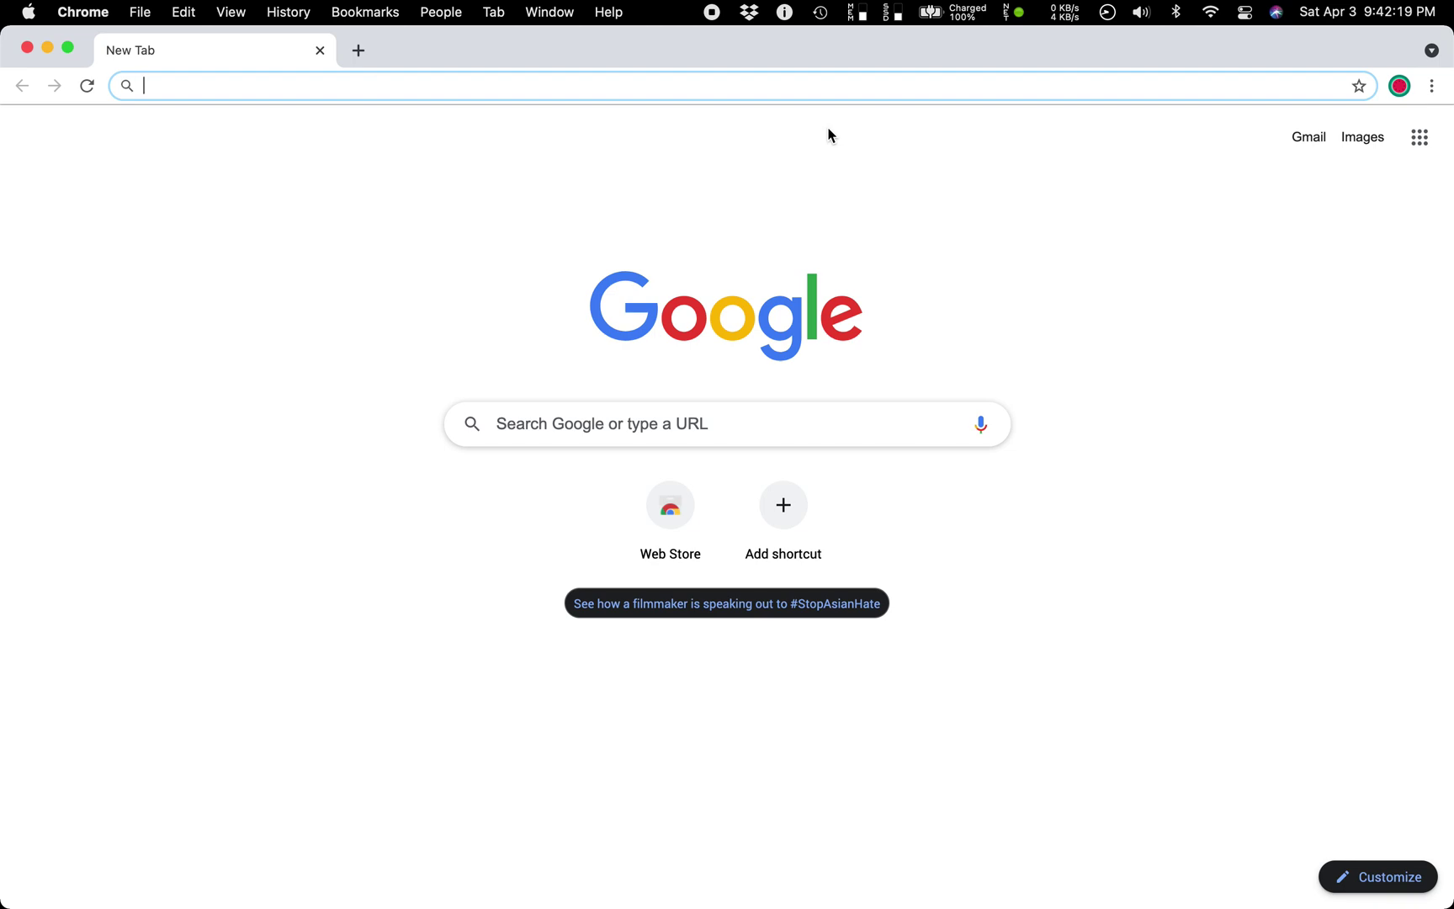
Go to chrometheme.studio in the address bar, fixing a typo along the way
text(chrometheme.stud)
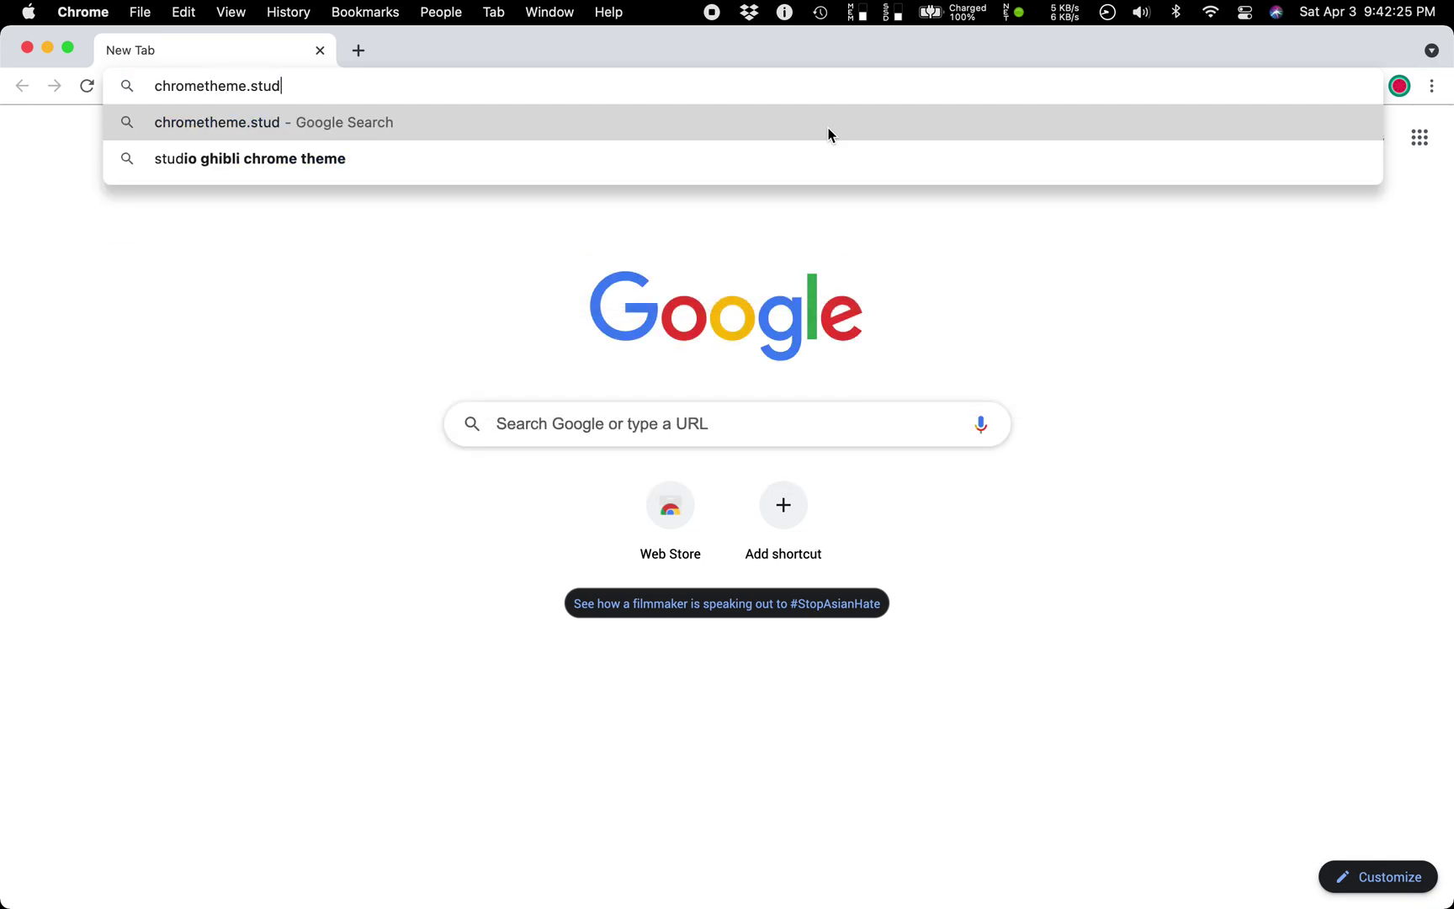
text(io)
key(Return)
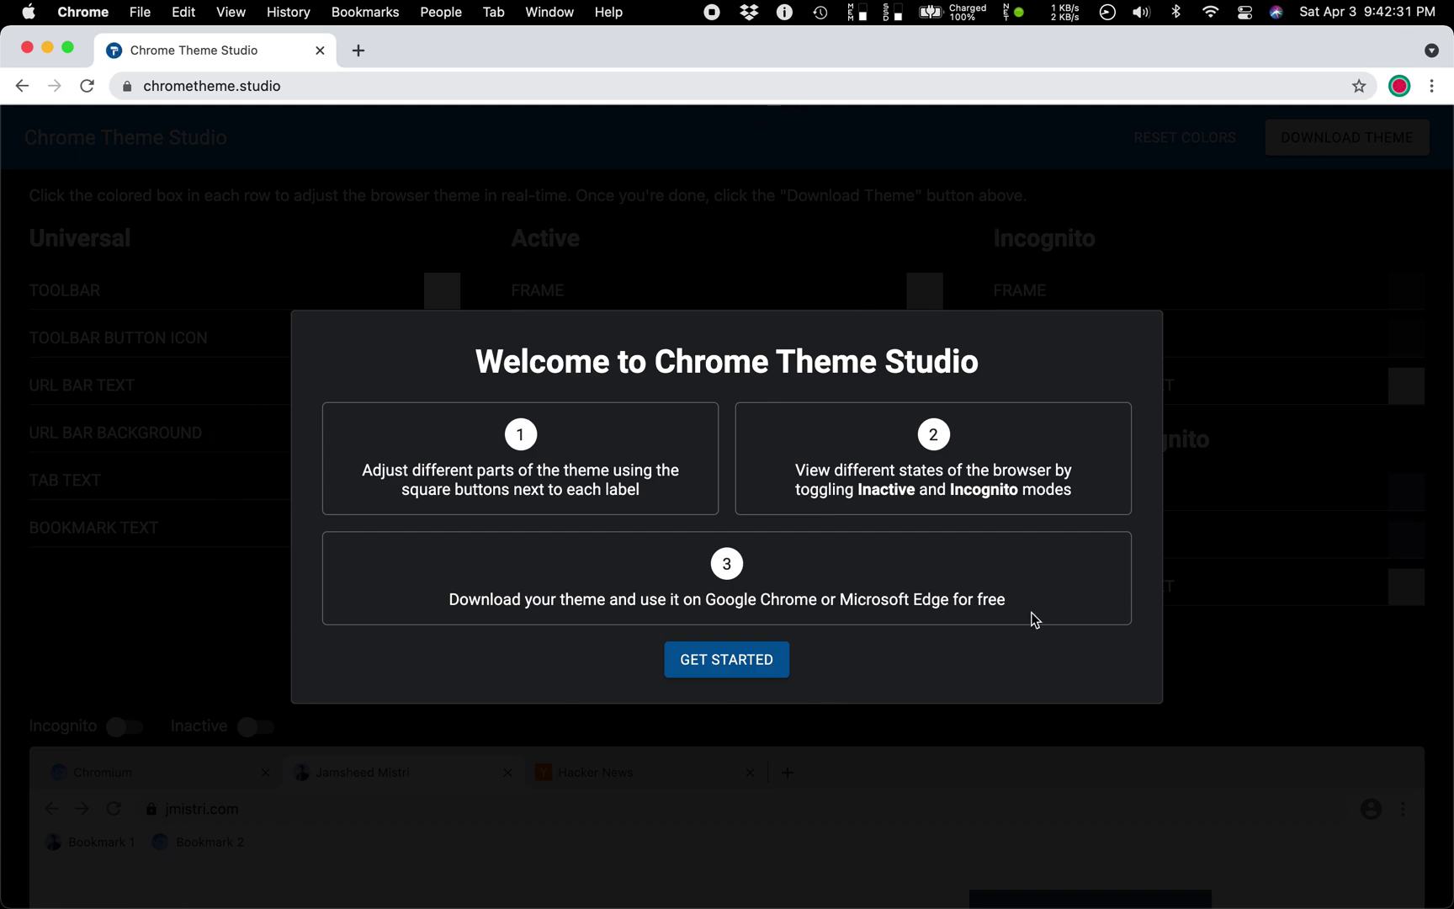
Enter the theme editor, then try the Incognito and Inactive previews one at a time
click(724, 658)
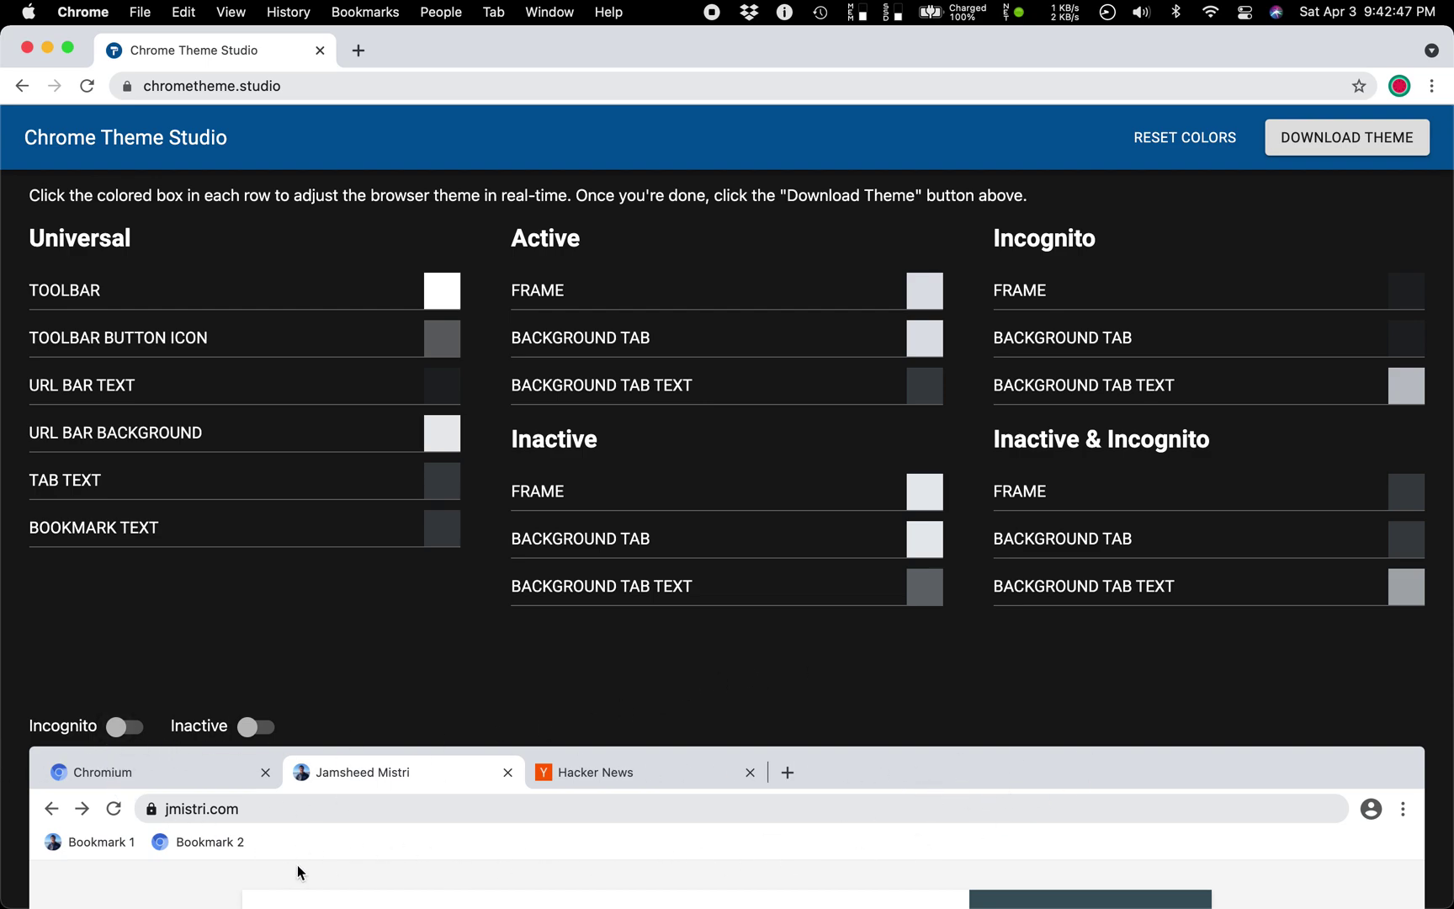
click(119, 738)
click(120, 739)
click(246, 731)
click(246, 728)
Preview Incognito and Inactive together, then switch both off
click(116, 737)
click(266, 740)
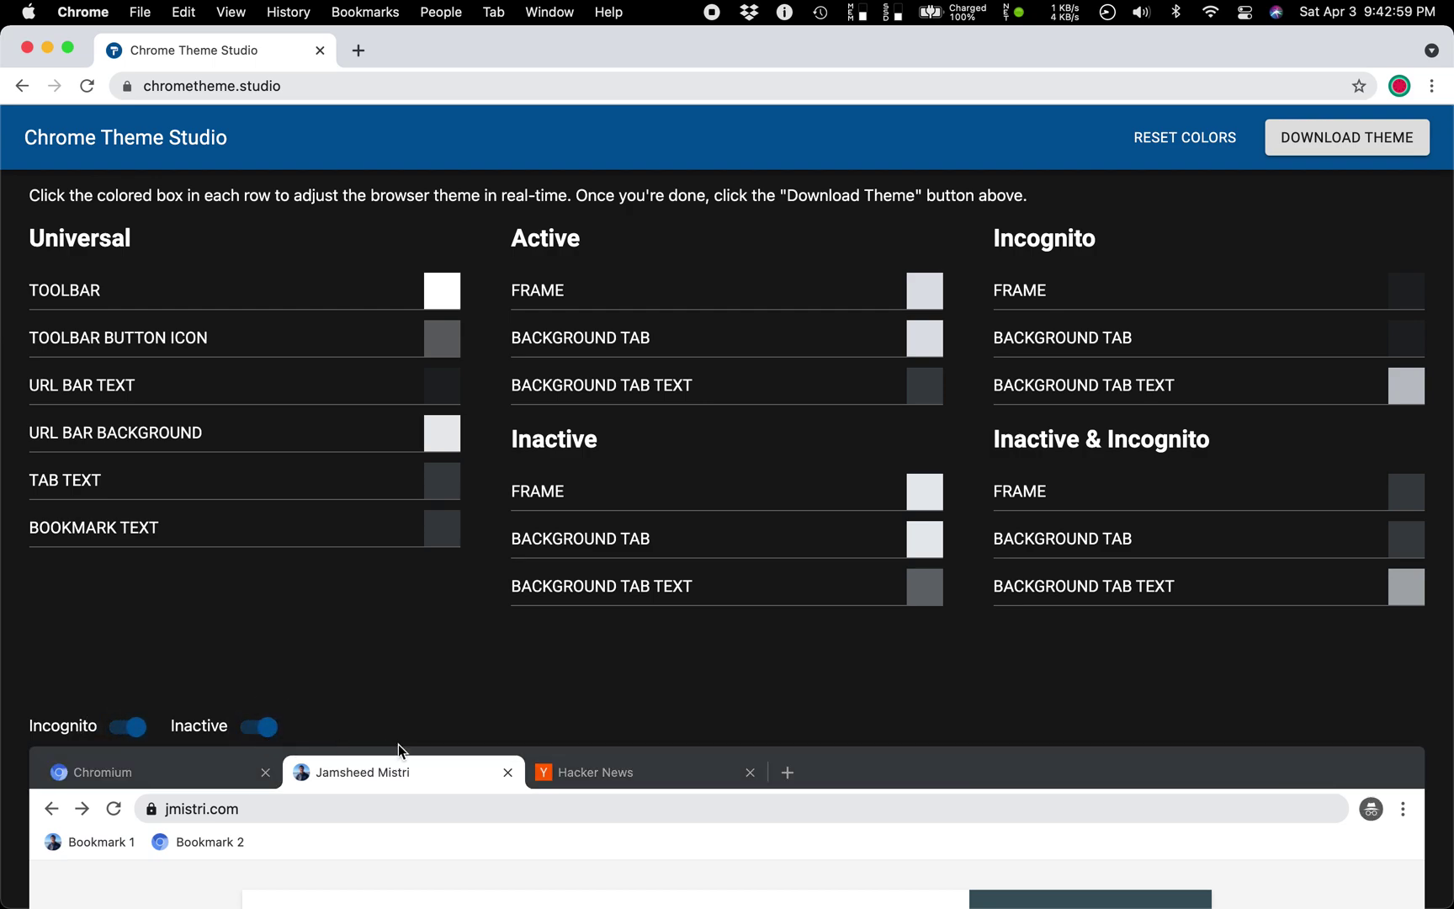
click(261, 729)
click(128, 733)
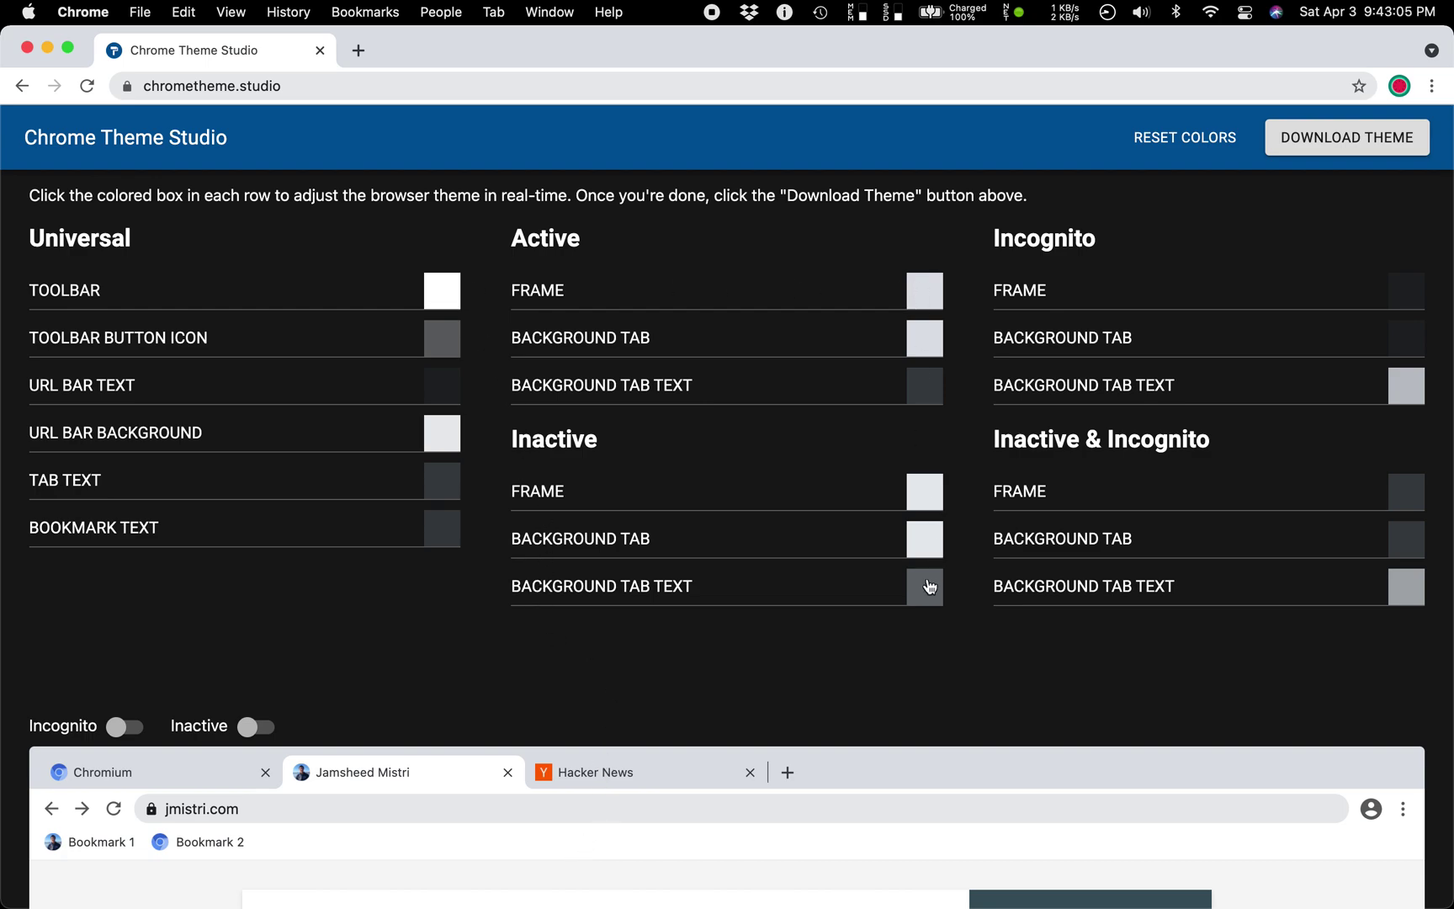
Set the toolbar colour to a muted blue (#607BAE)
click(451, 290)
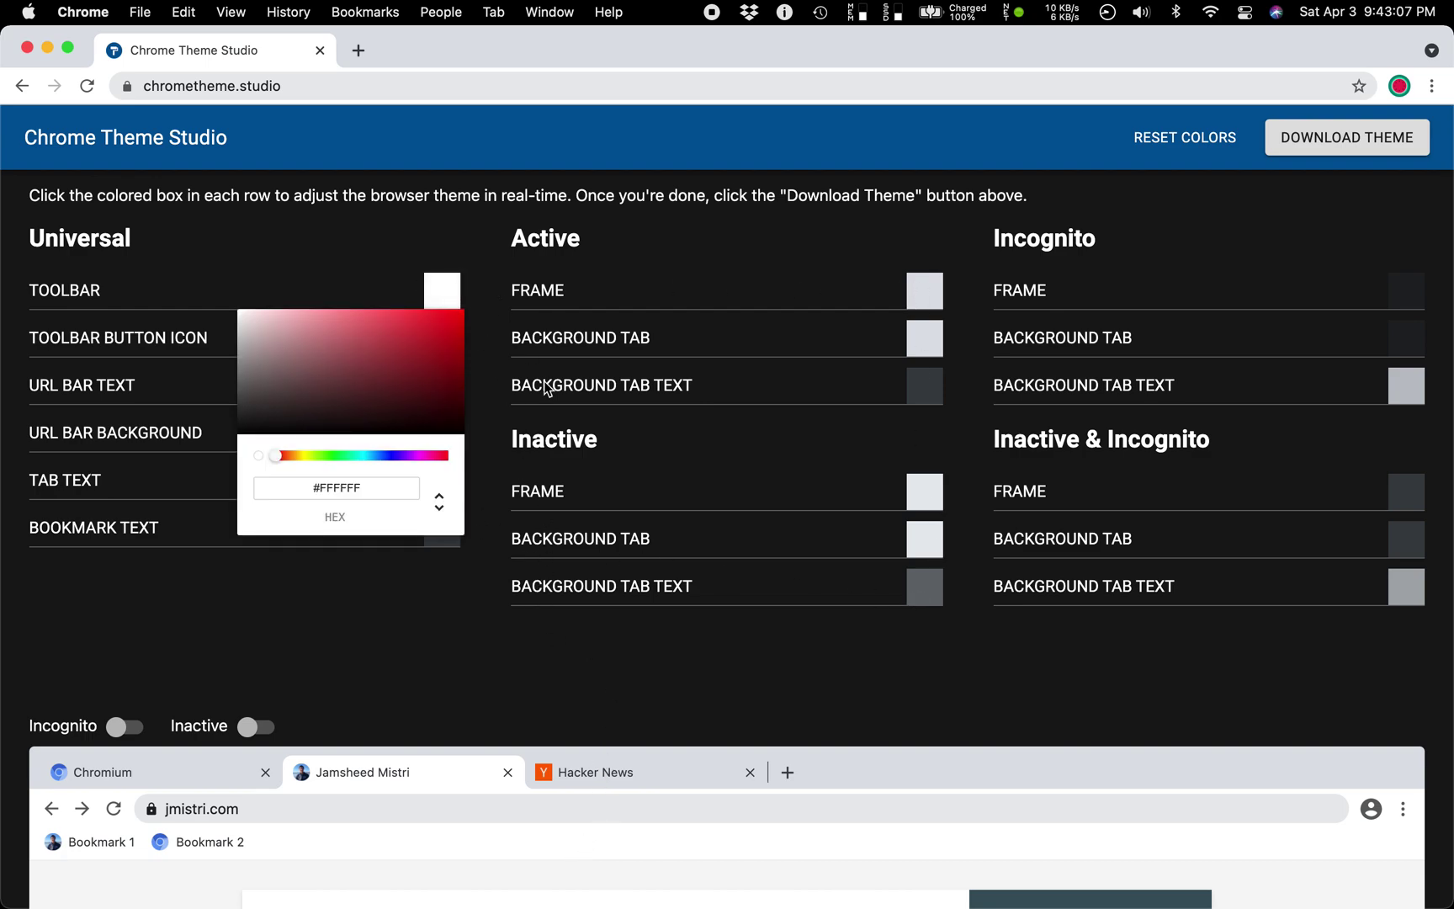
mouse_move(255, 330)
mouse_down()
mouse_move(364, 358)
mouse_move(432, 348)
mouse_move(412, 402)
mouse_move(220, 431)
mouse_move(303, 475)
mouse_move(365, 368)
mouse_move(373, 407)
mouse_move(397, 355)
mouse_up()
mouse_move(378, 455)
mouse_down()
mouse_move(393, 455)
mouse_move(395, 347)
mouse_move(426, 342)
mouse_move(350, 380)
mouse_move(295, 383)
mouse_move(308, 360)
mouse_up()
click(380, 457)
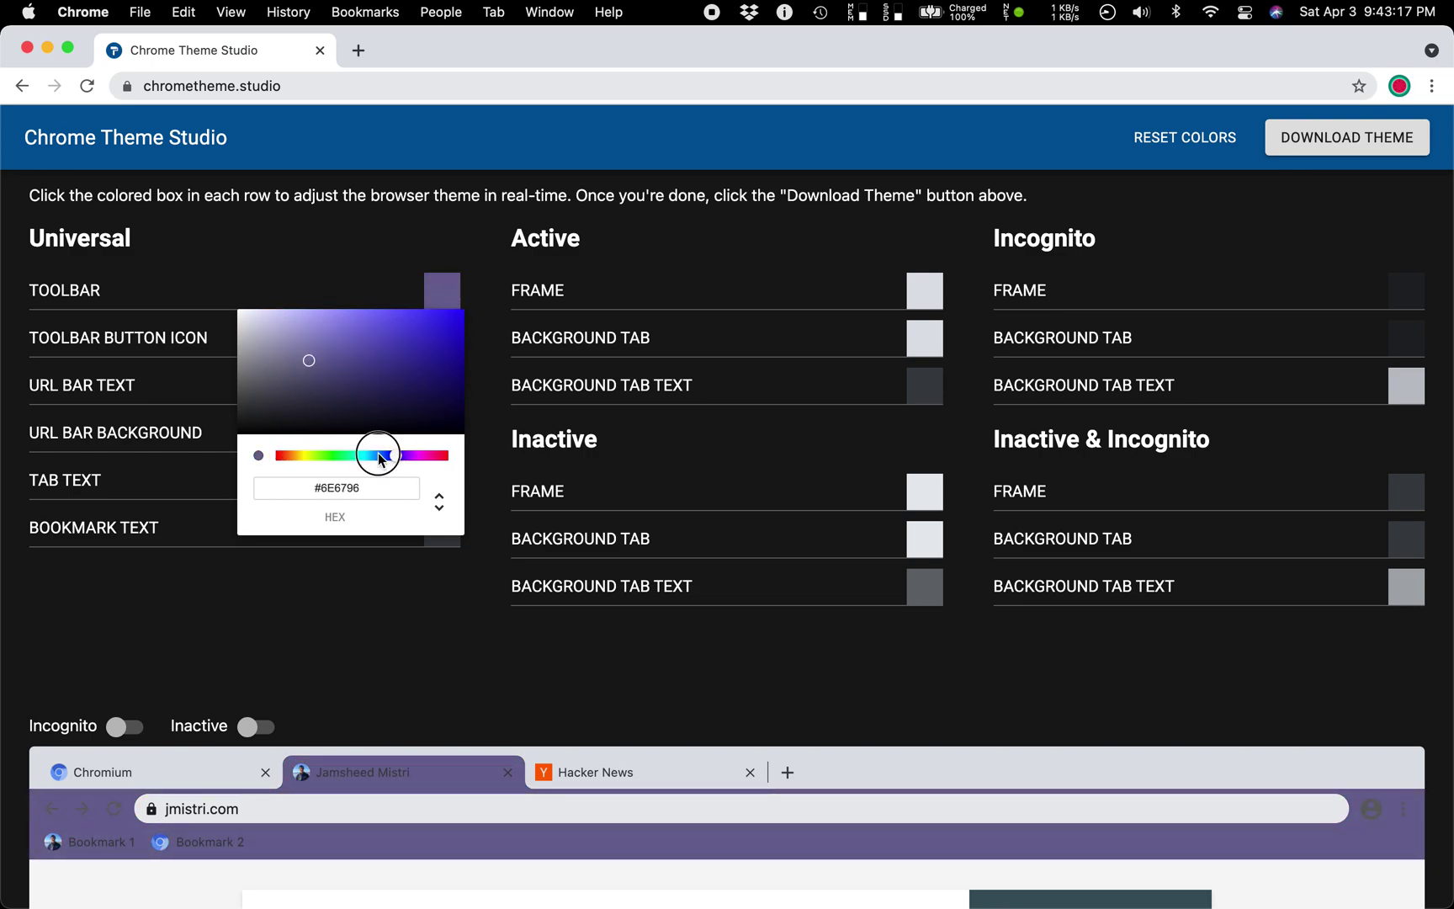
drag(380, 456, 381, 456)
mouse_move(377, 368)
mouse_down()
mouse_move(348, 328)
mouse_move(366, 346)
mouse_move(370, 330)
mouse_move(340, 356)
mouse_up()
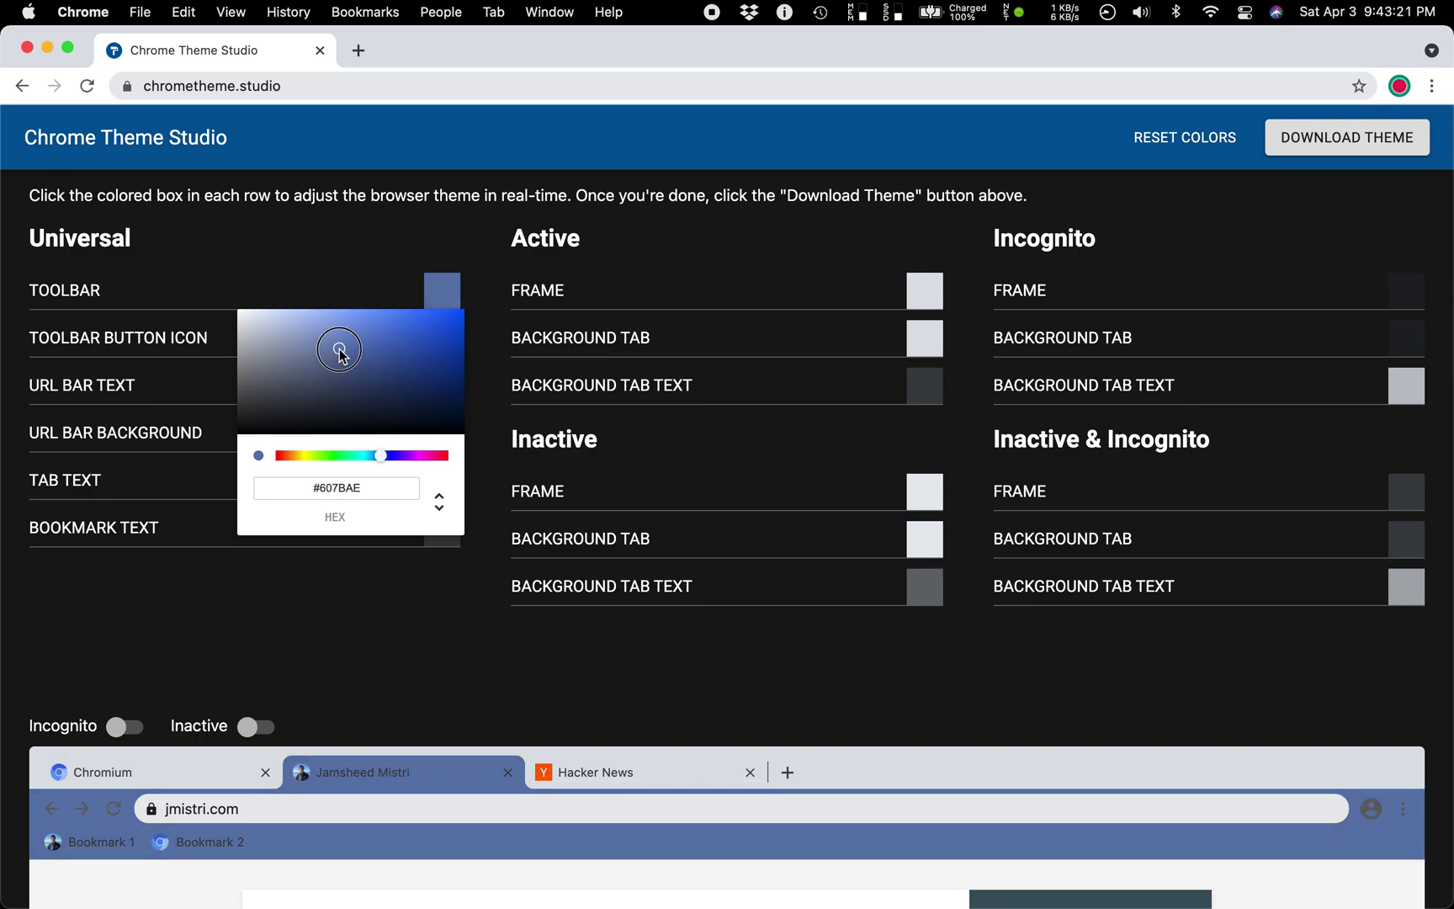
click(326, 282)
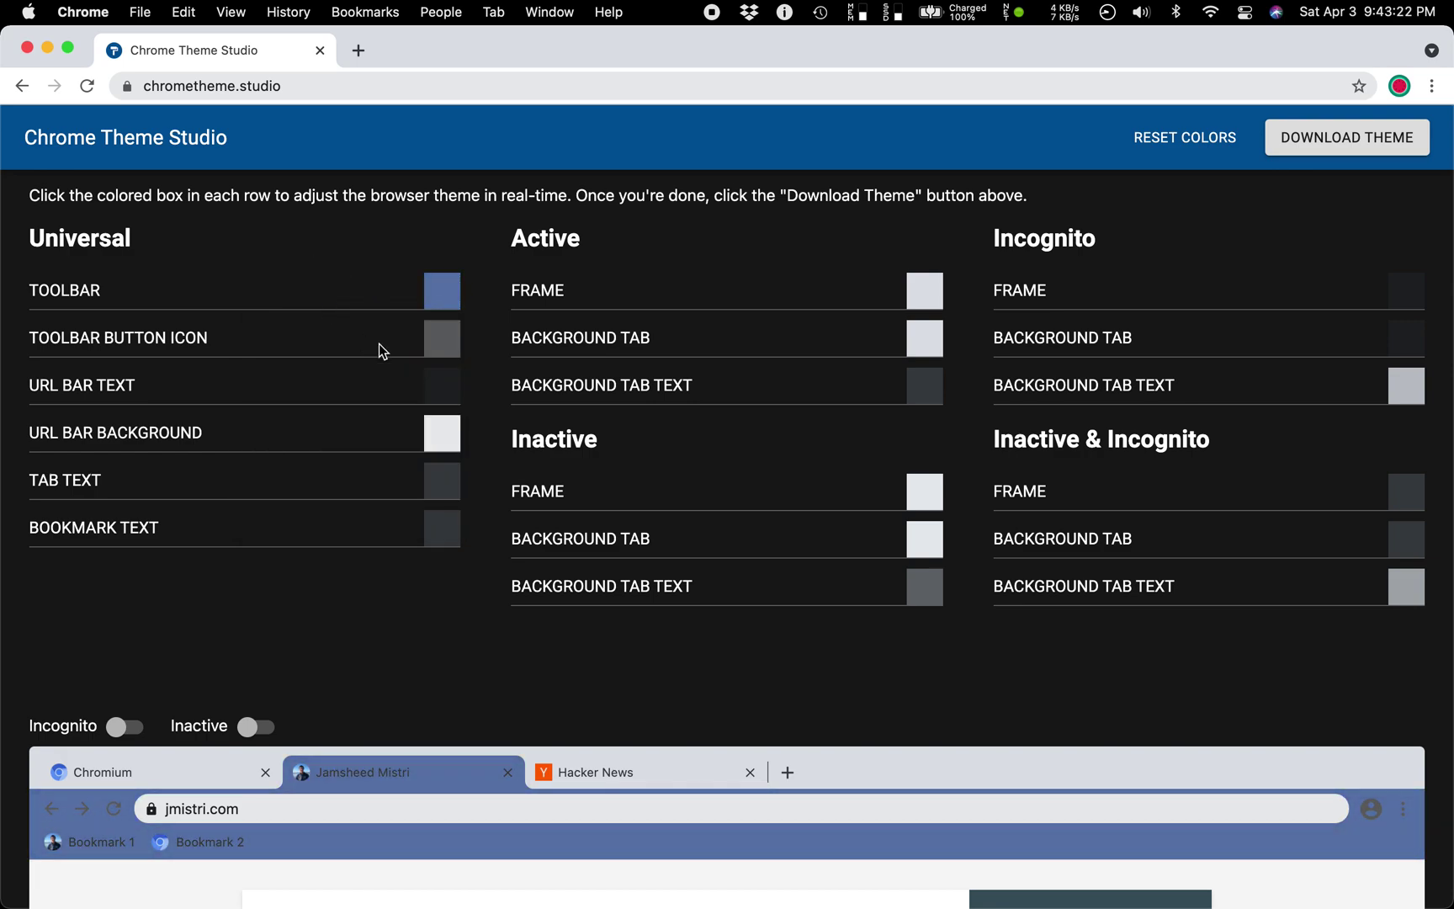
Make the toolbar button icons, tab text and bookmark text white
click(442, 350)
drag(270, 402, 204, 345)
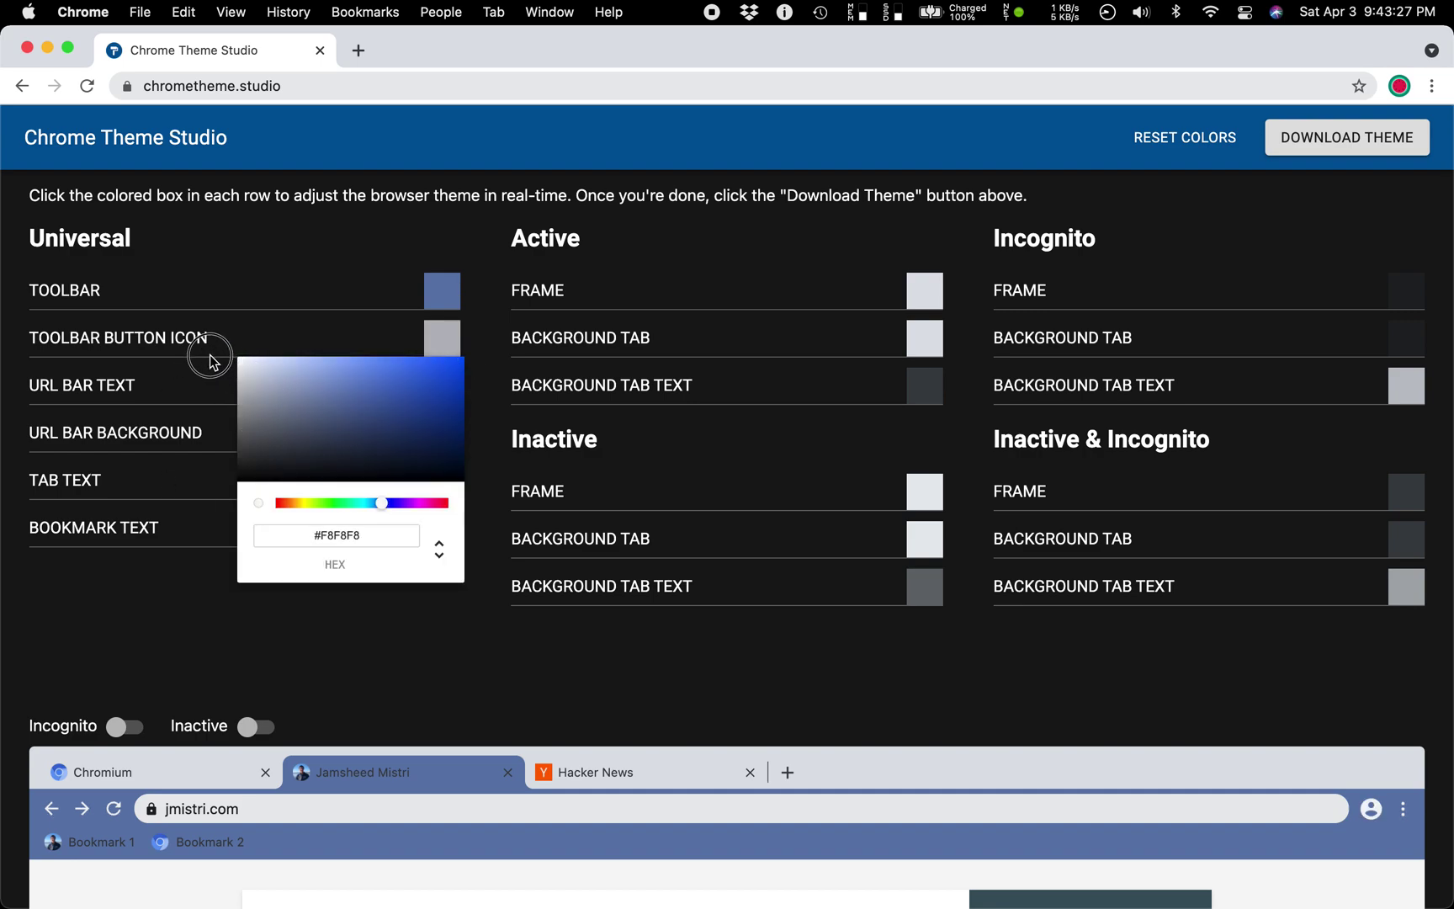
click(253, 272)
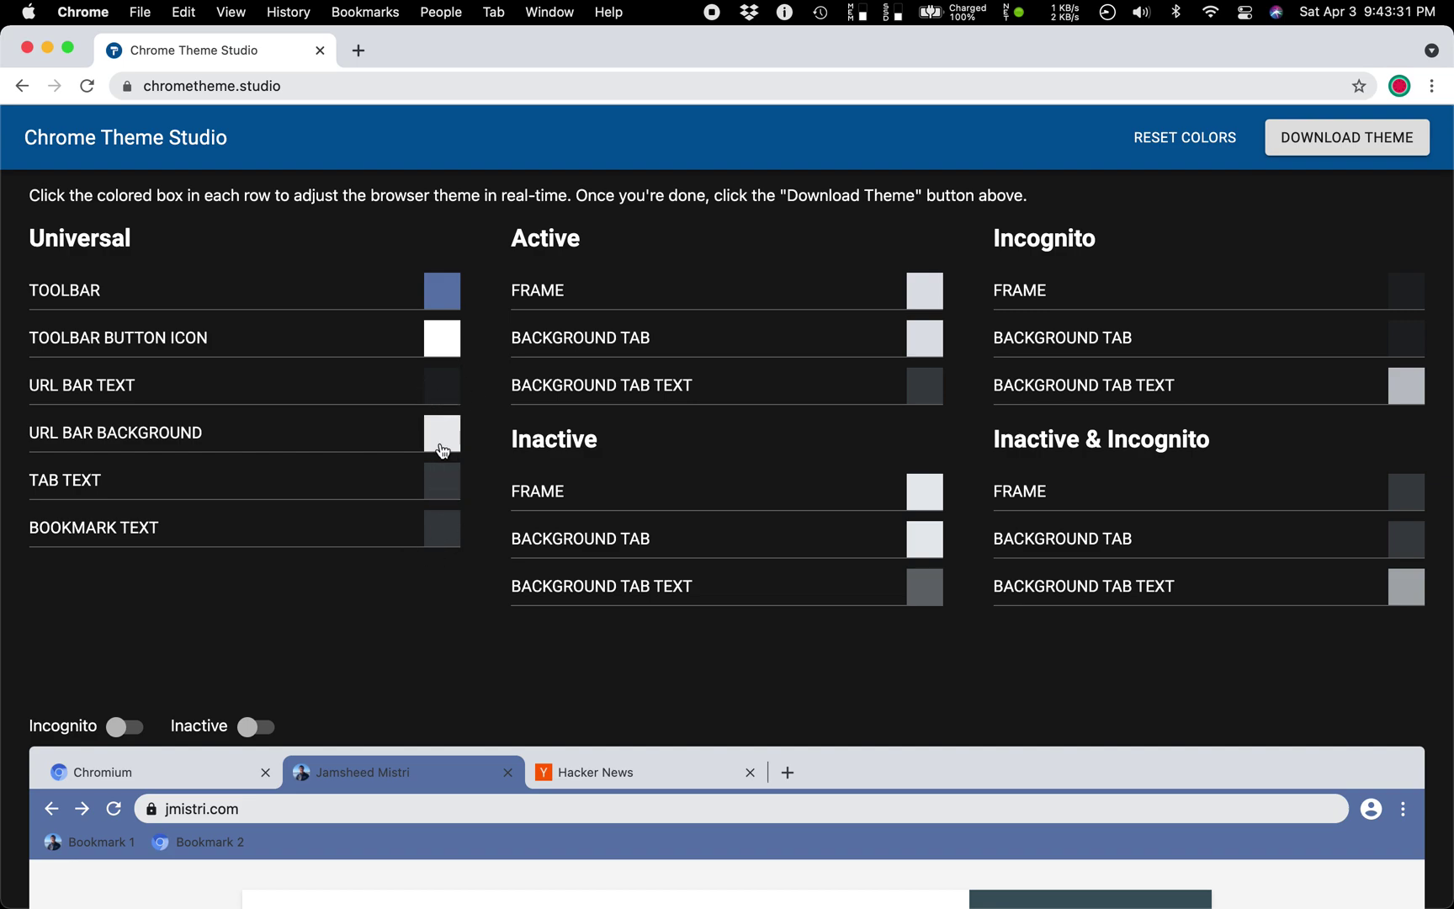
click(439, 476)
drag(393, 536, 147, 469)
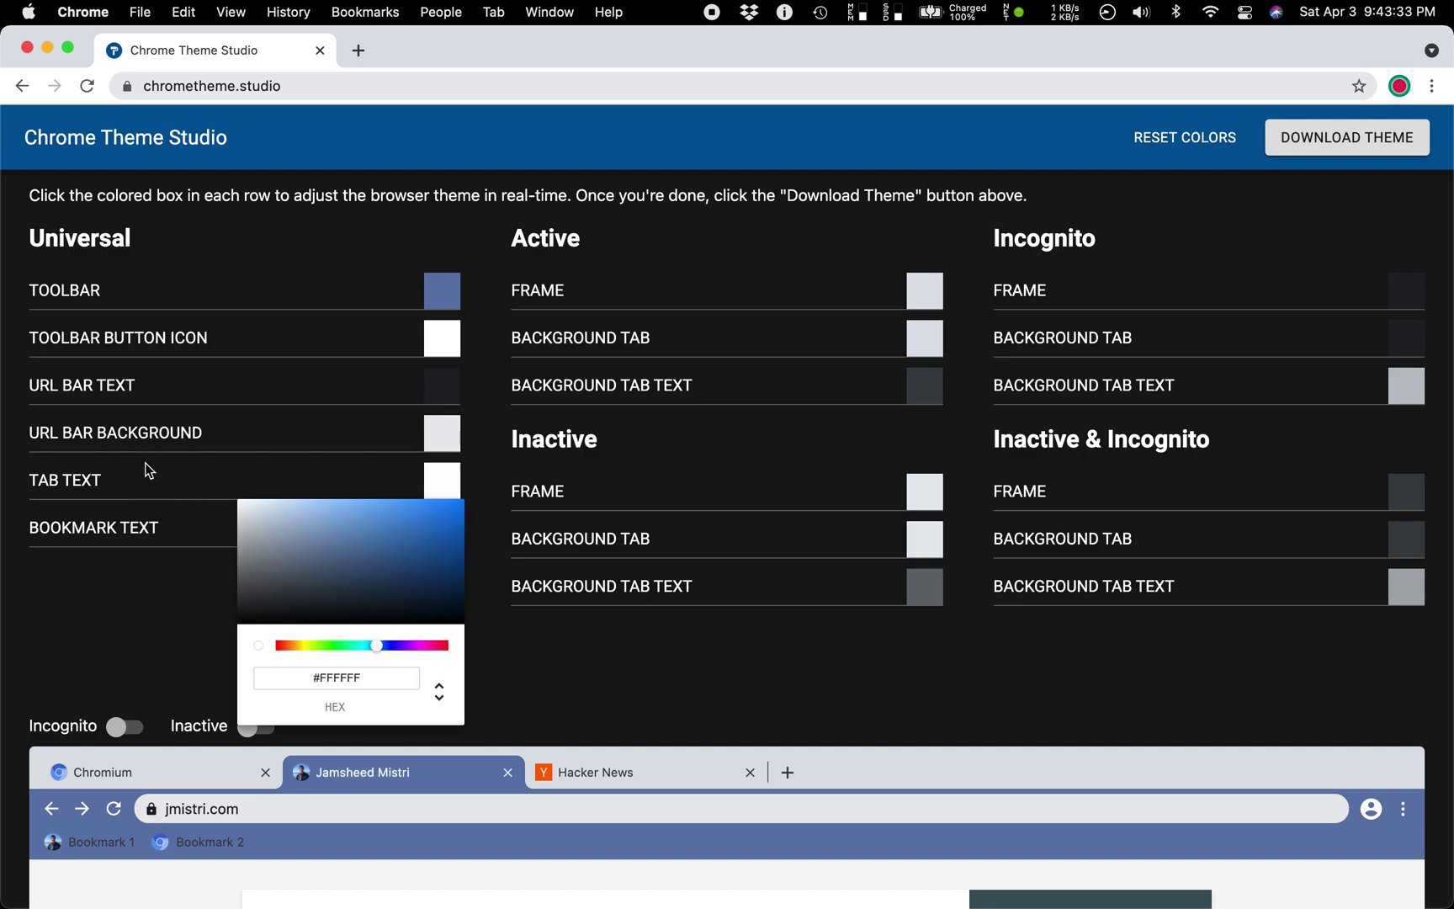
click(586, 618)
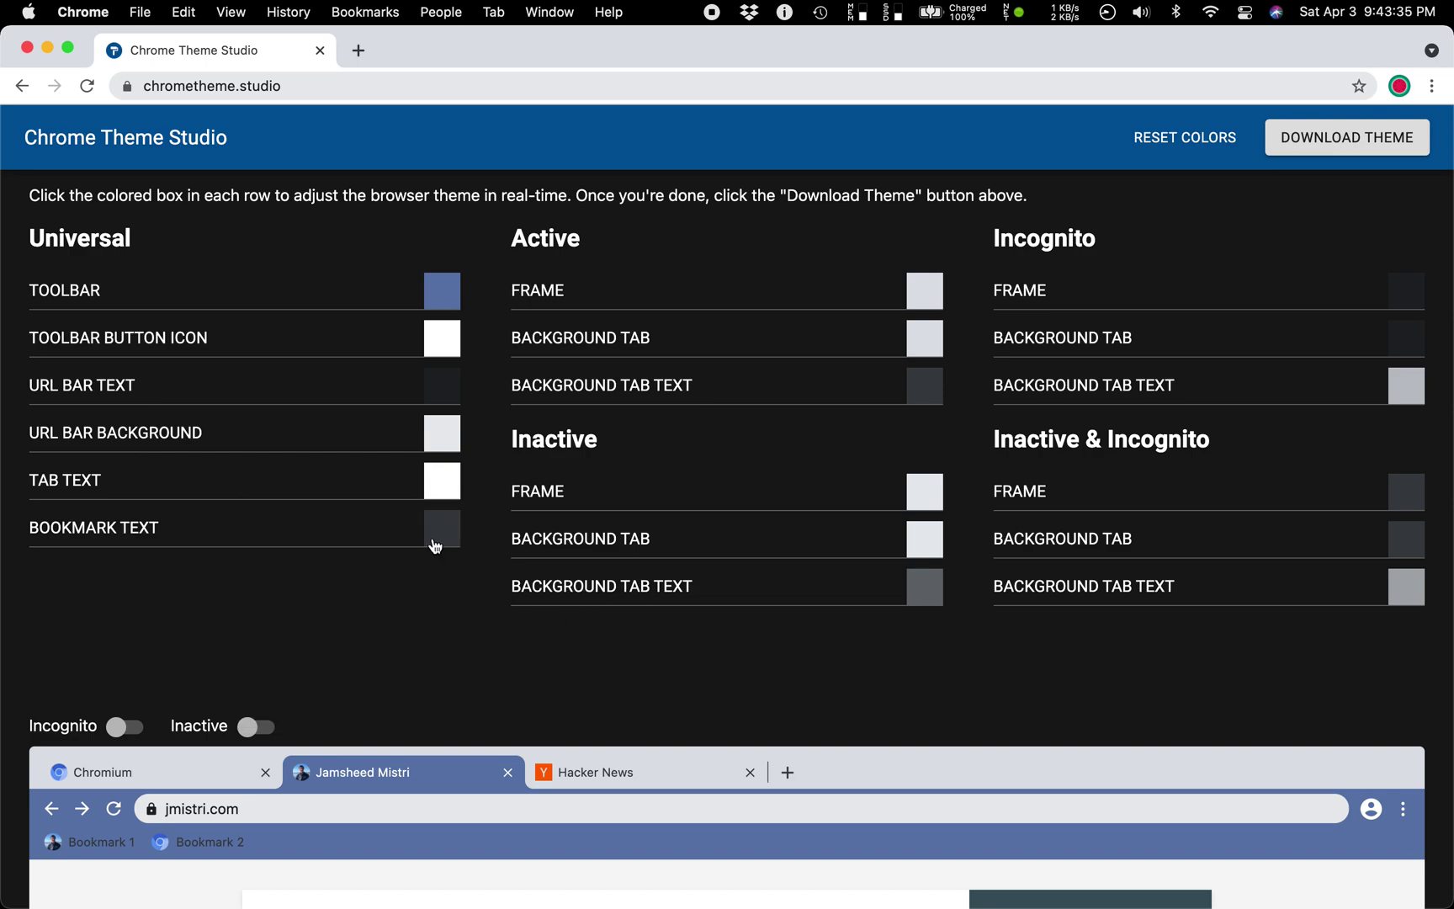
click(435, 546)
drag(376, 549, 273, 483)
click(429, 411)
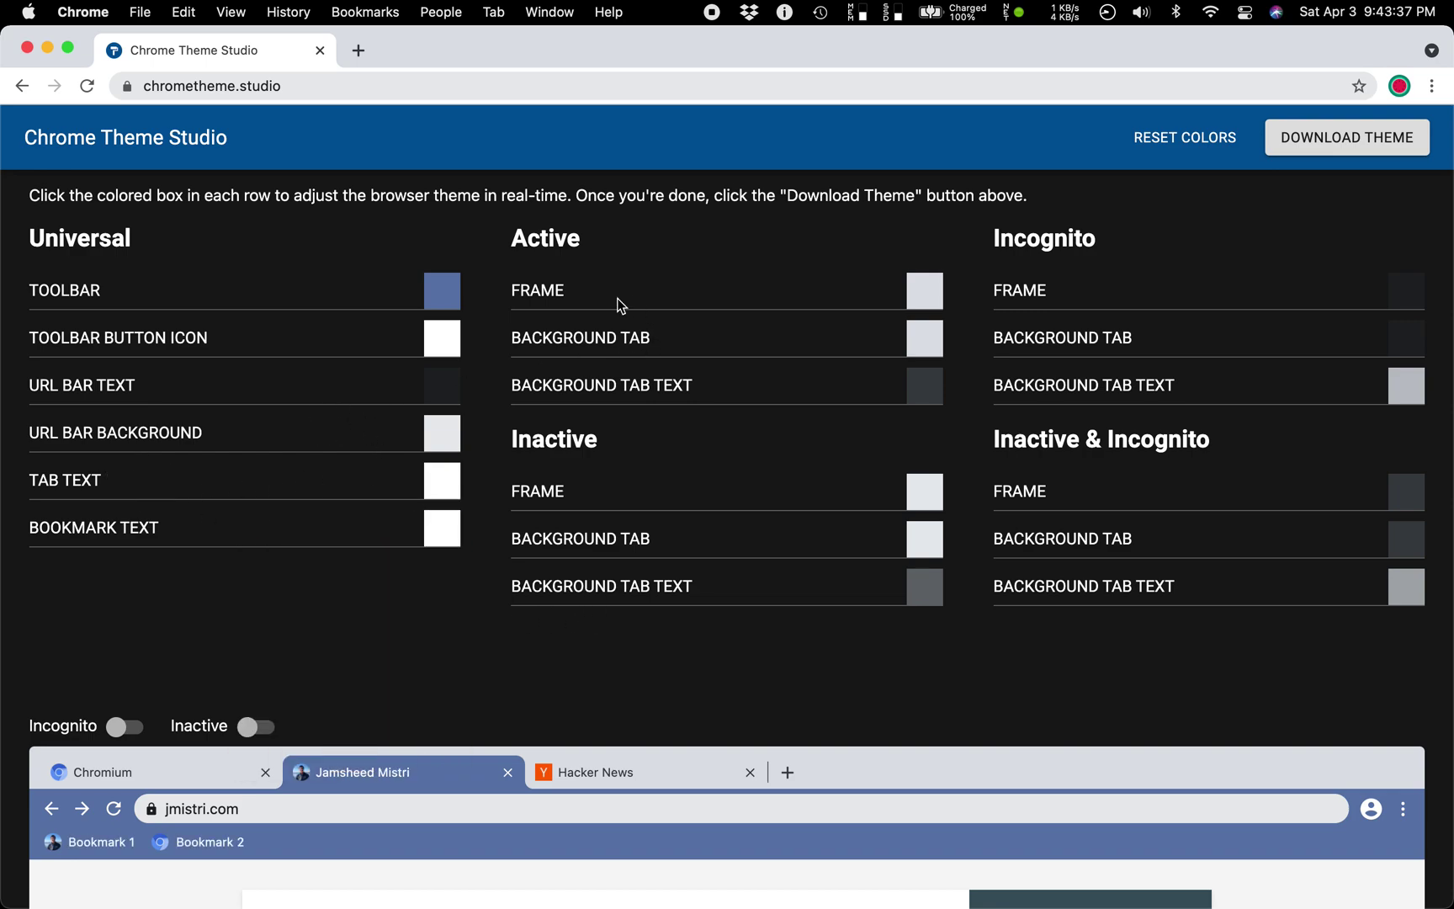
Make the active frame dark grey, background tabs grey and background tab text white
click(918, 301)
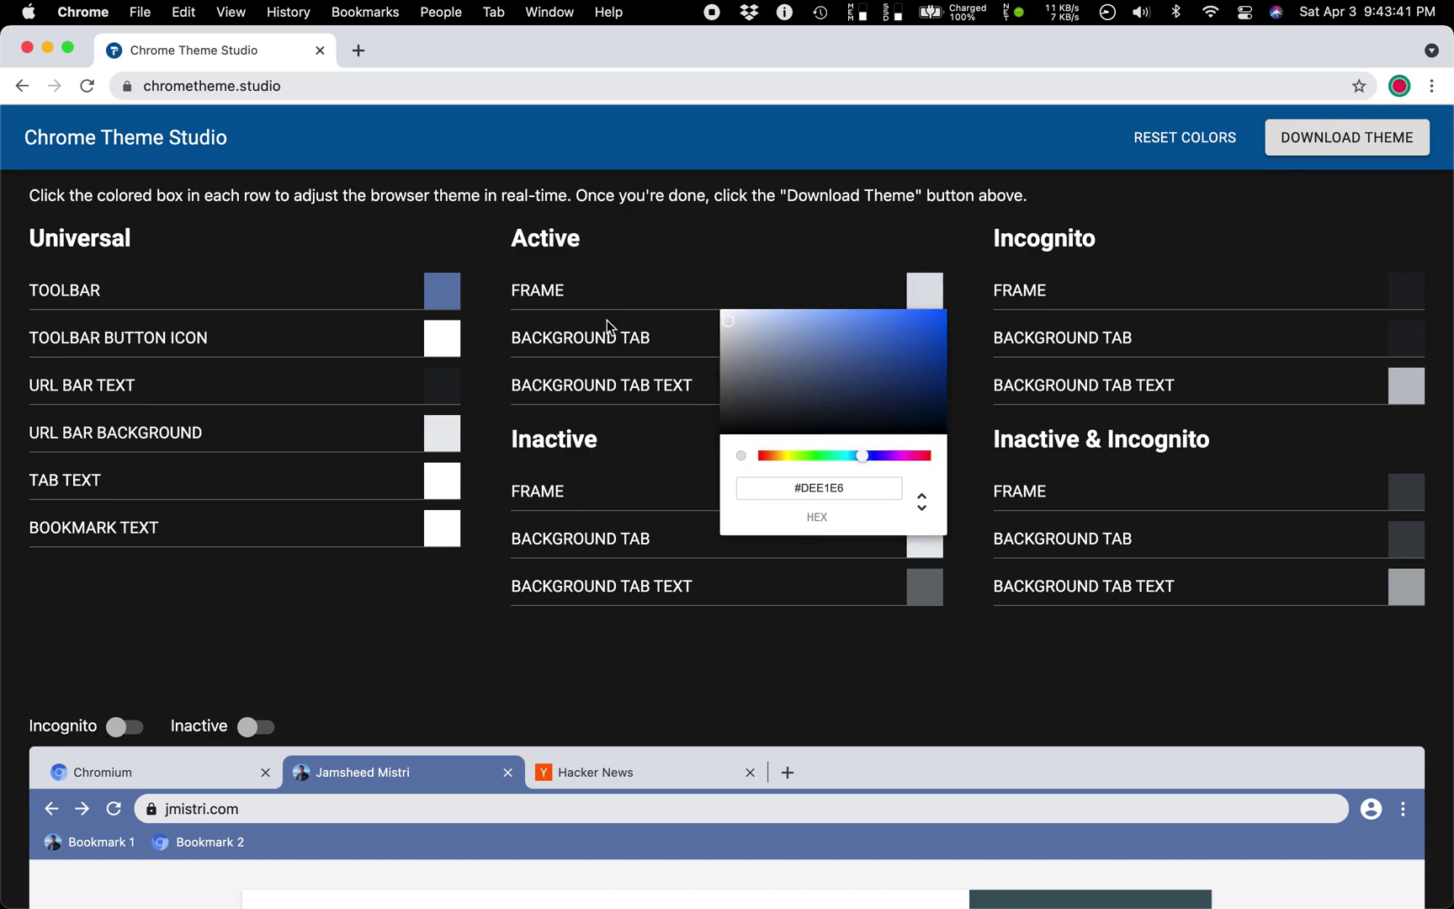
mouse_move(799, 371)
mouse_down()
mouse_move(678, 399)
mouse_move(601, 383)
mouse_move(609, 420)
mouse_up()
click(688, 550)
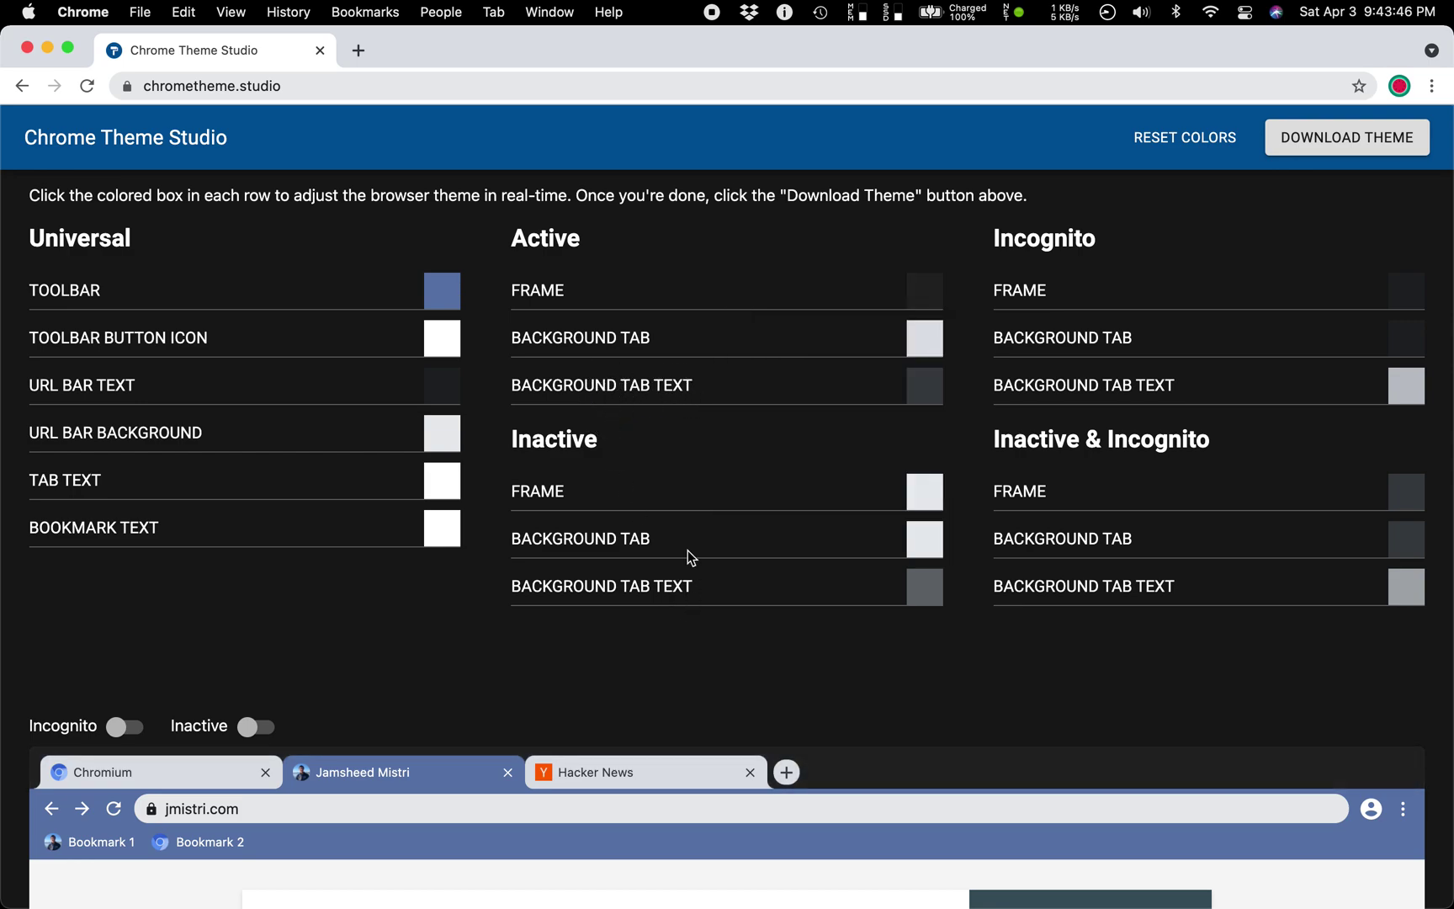
click(916, 344)
mouse_move(830, 416)
mouse_down()
mouse_move(671, 471)
mouse_move(655, 438)
mouse_move(659, 452)
mouse_move(607, 474)
mouse_up()
click(606, 473)
click(917, 393)
drag(847, 436, 633, 381)
click(562, 675)
Toggle the Incognito and Inactive previews, leaving both switched off
click(125, 726)
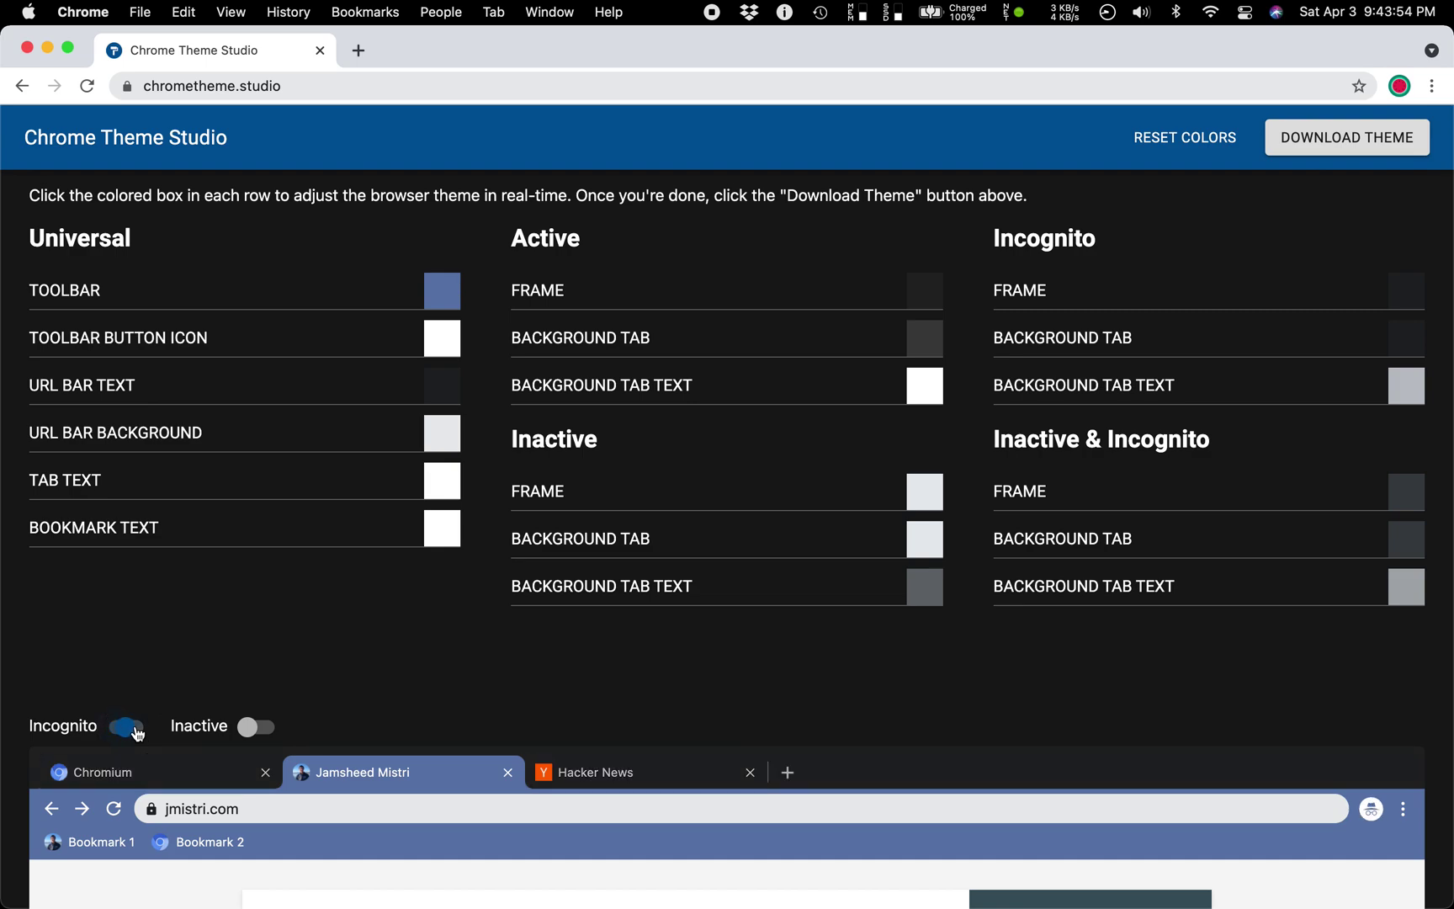
click(255, 726)
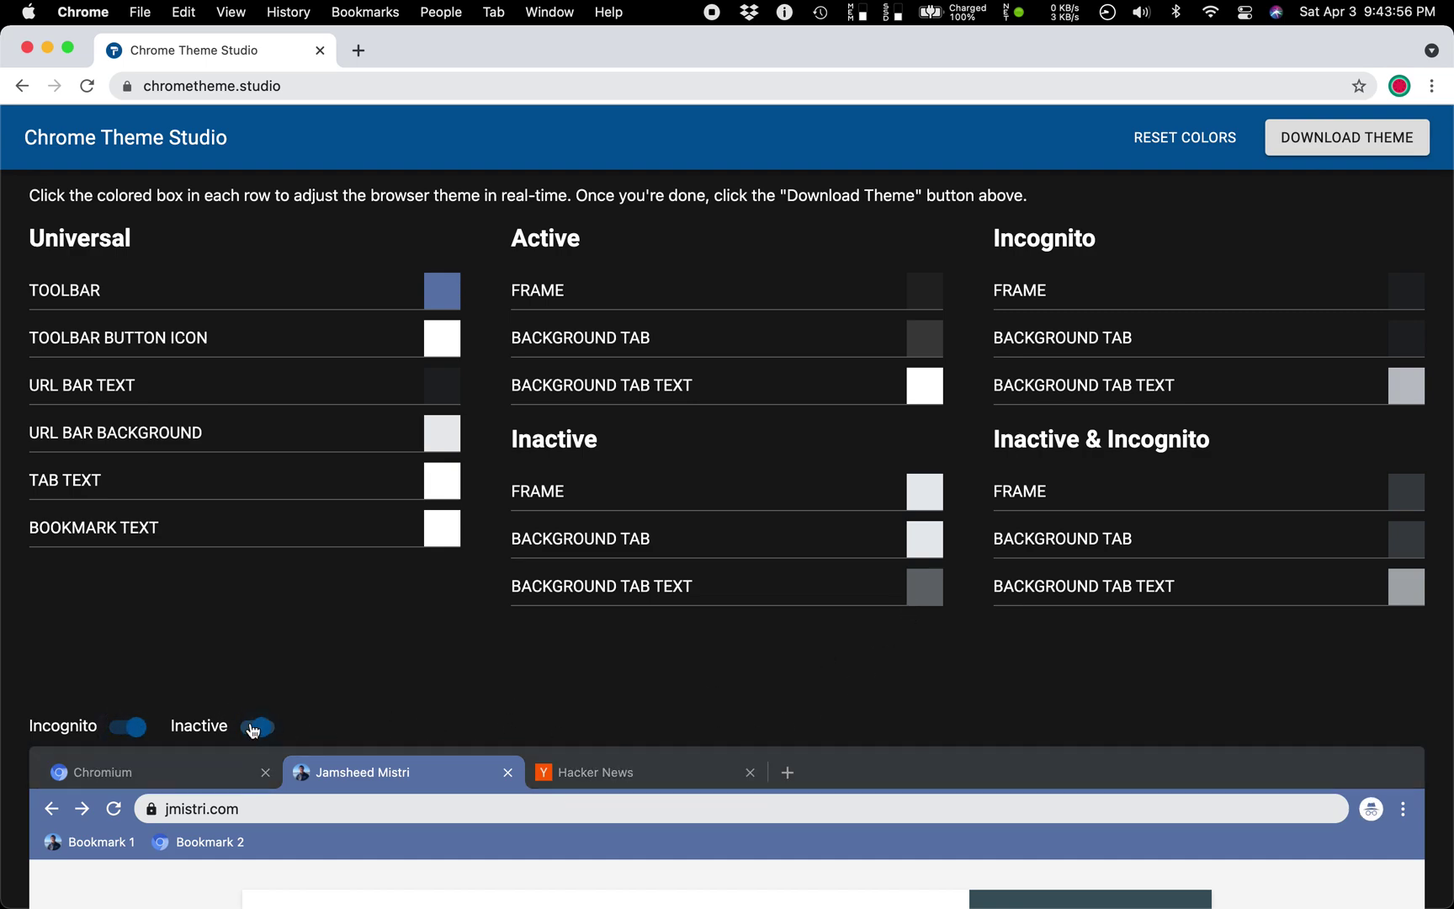
click(255, 726)
click(126, 726)
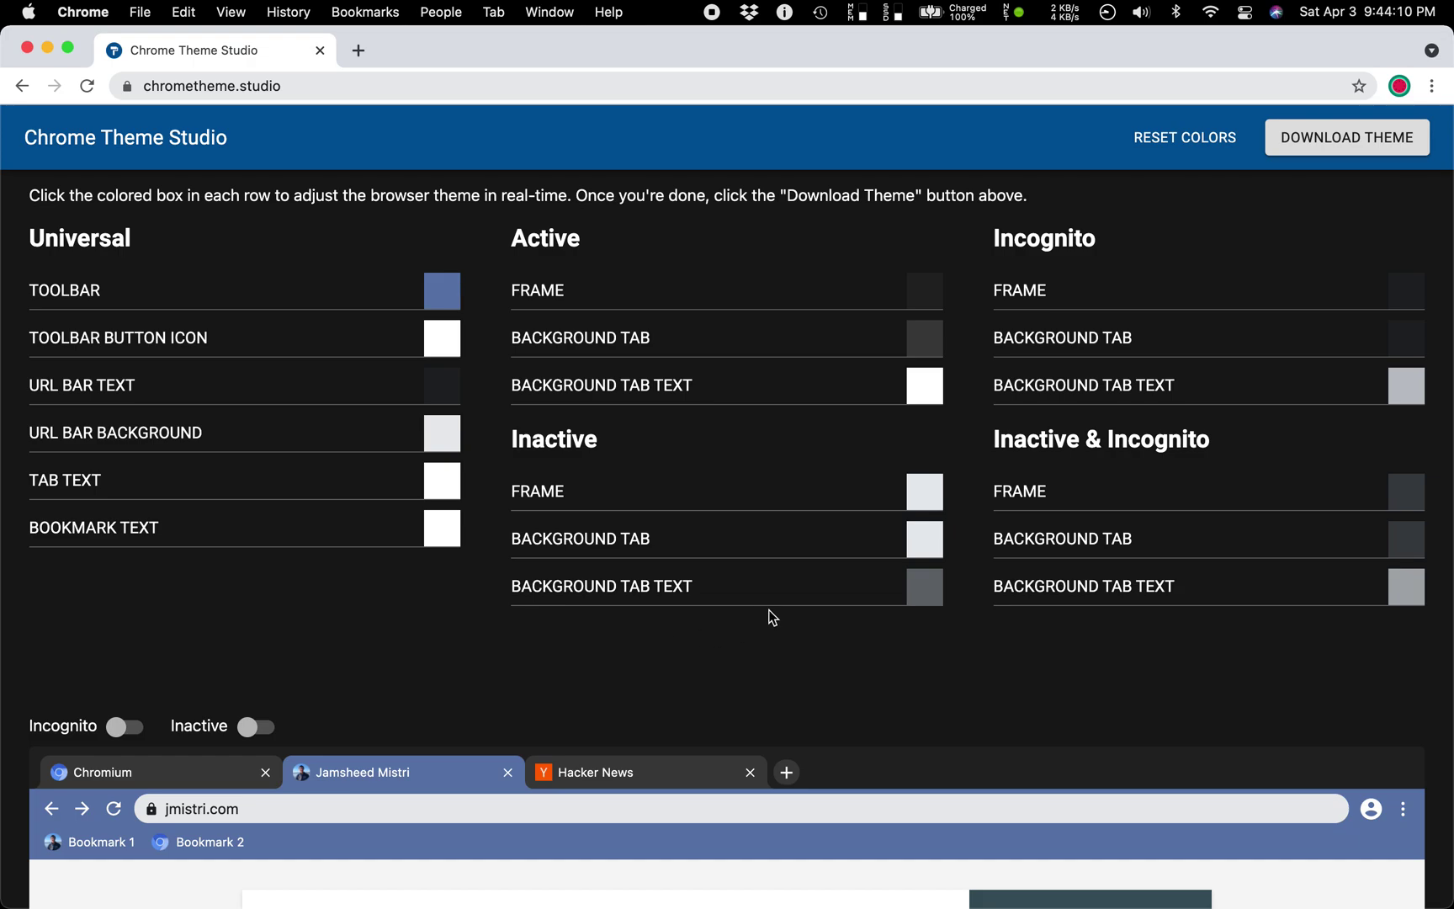
Download the theme and keep chrome-theme.zip despite the safety warning
click(1304, 143)
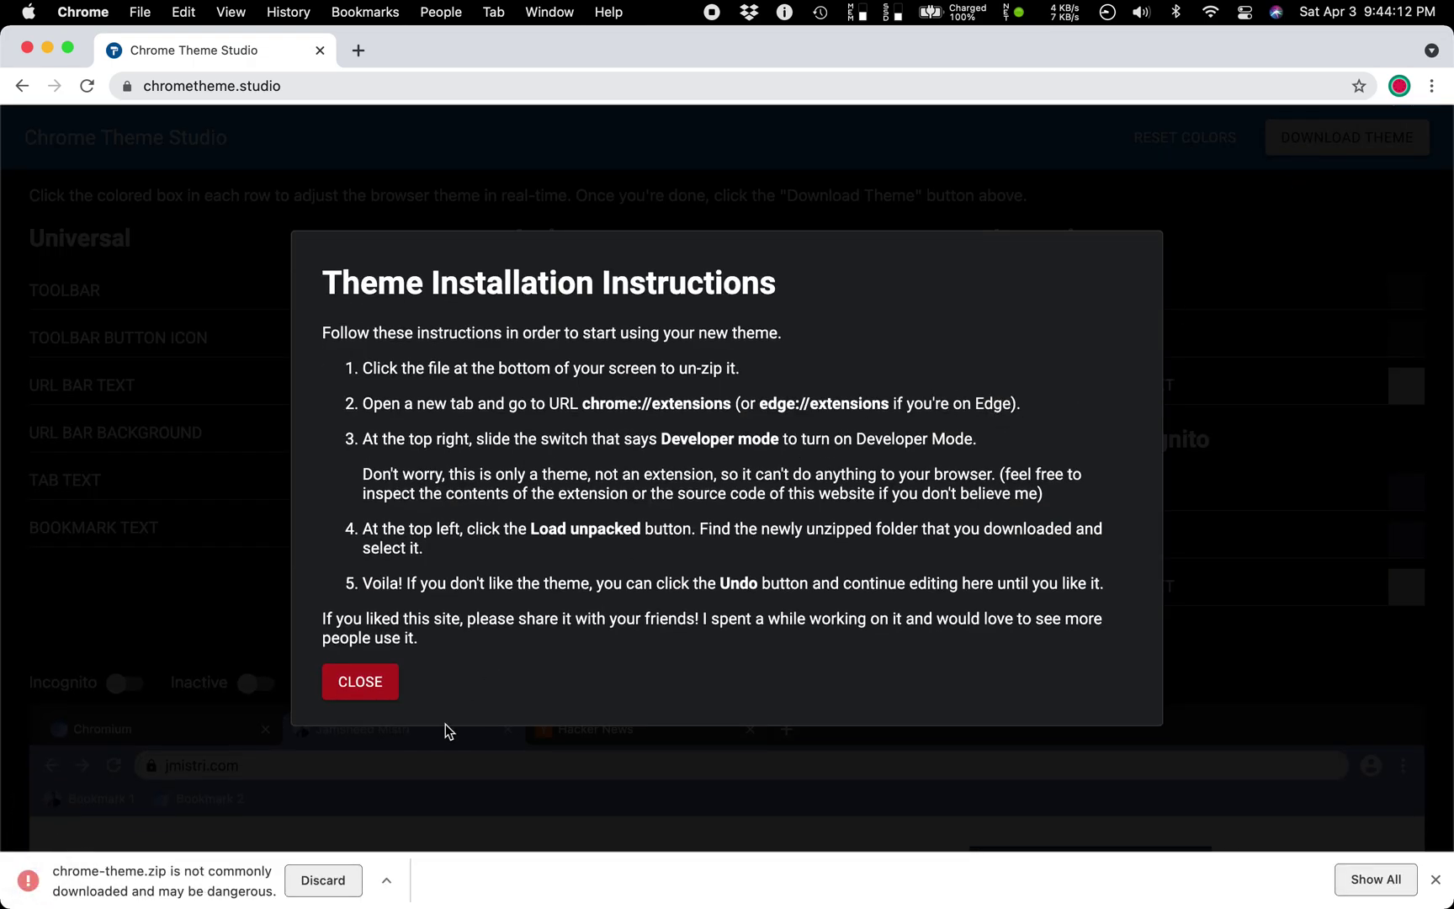
click(387, 881)
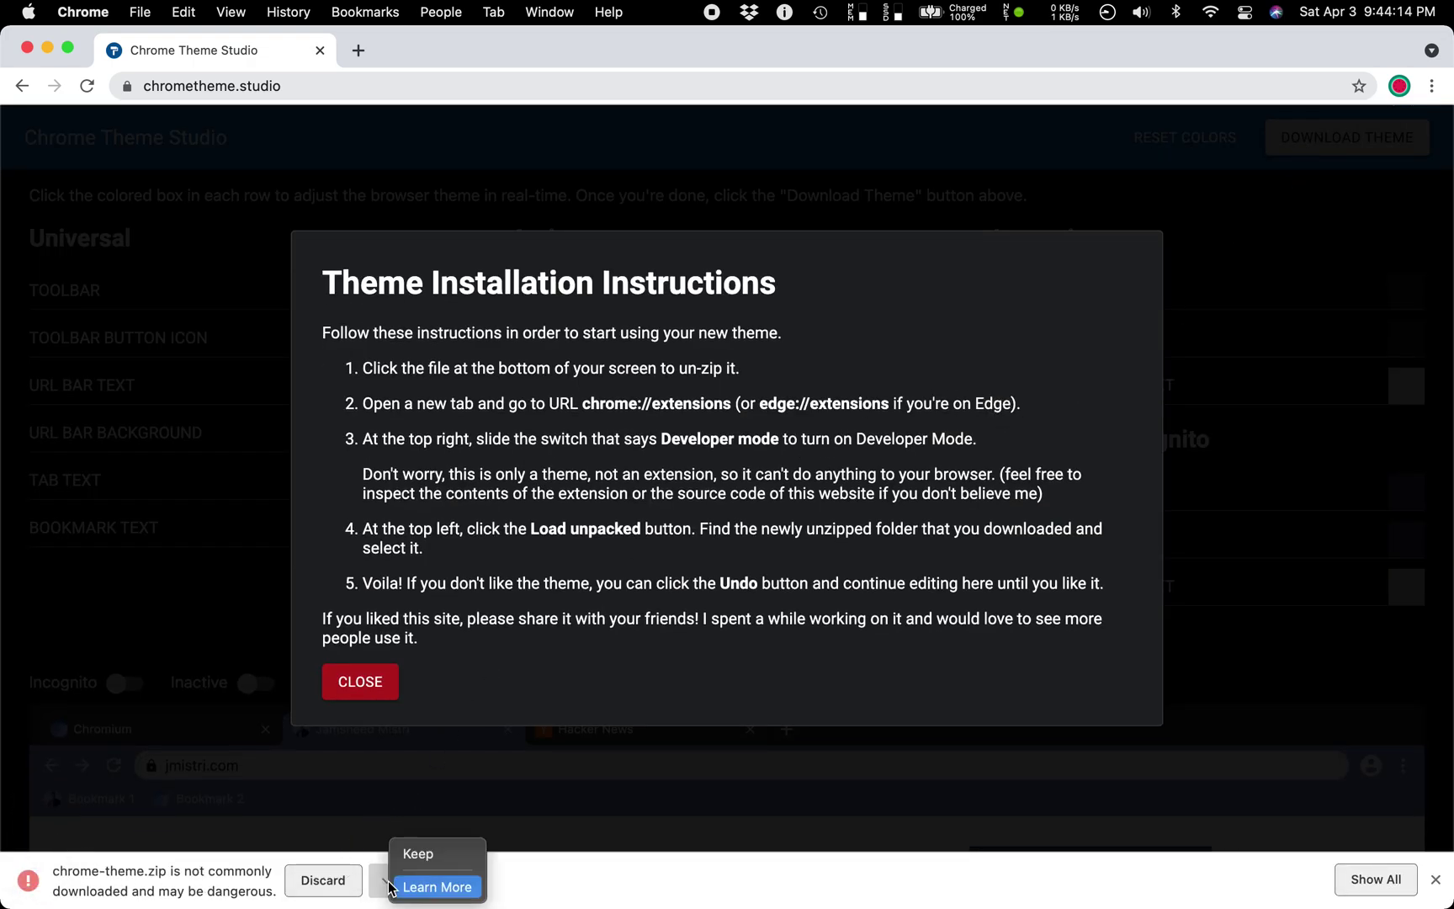
click(416, 854)
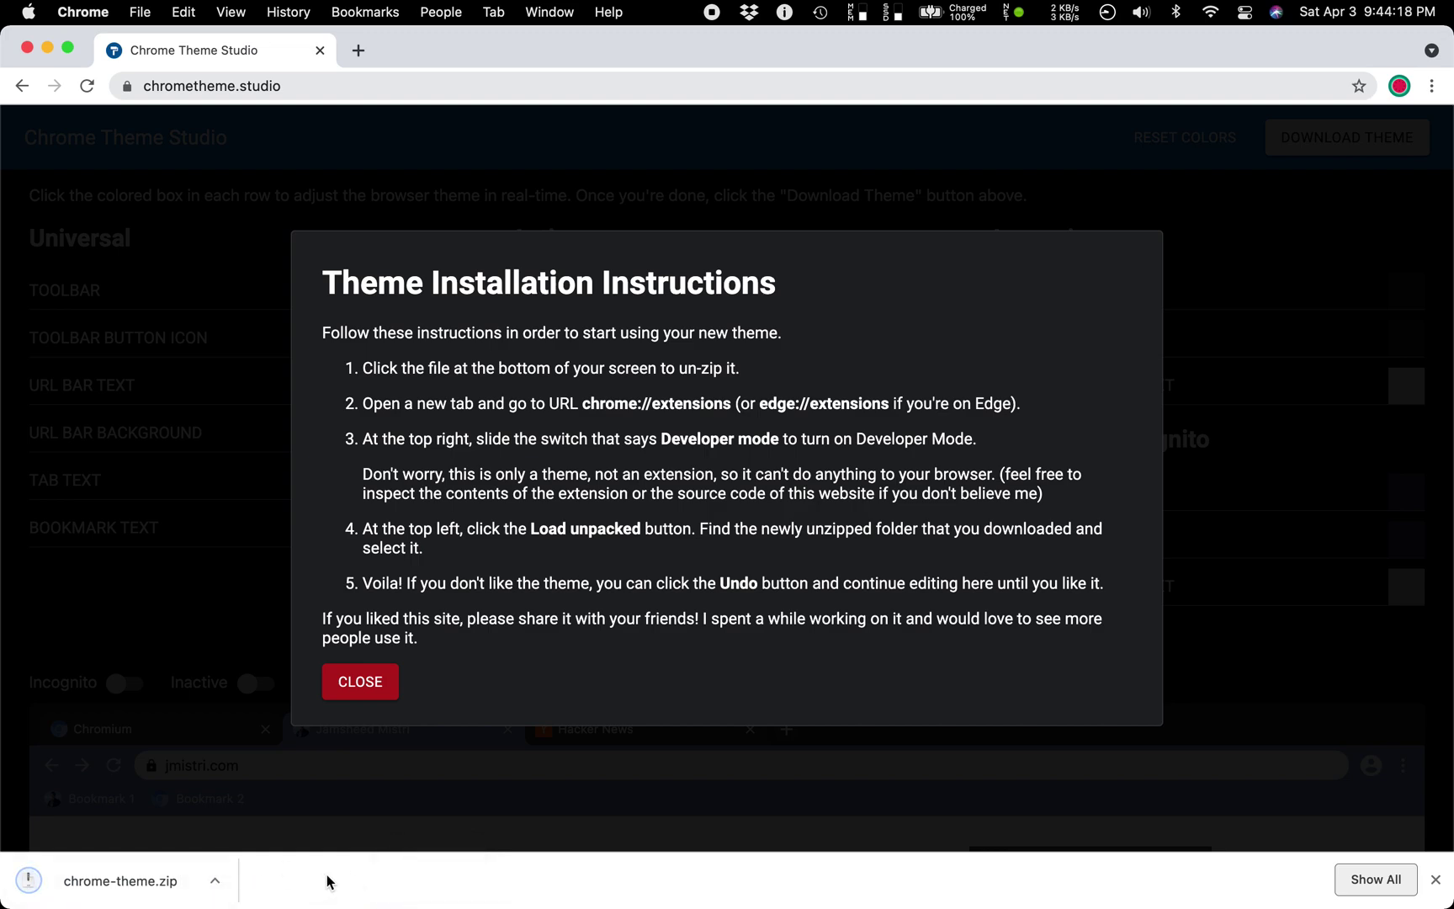
Unzip chrome-theme.zip from the download bar
click(125, 881)
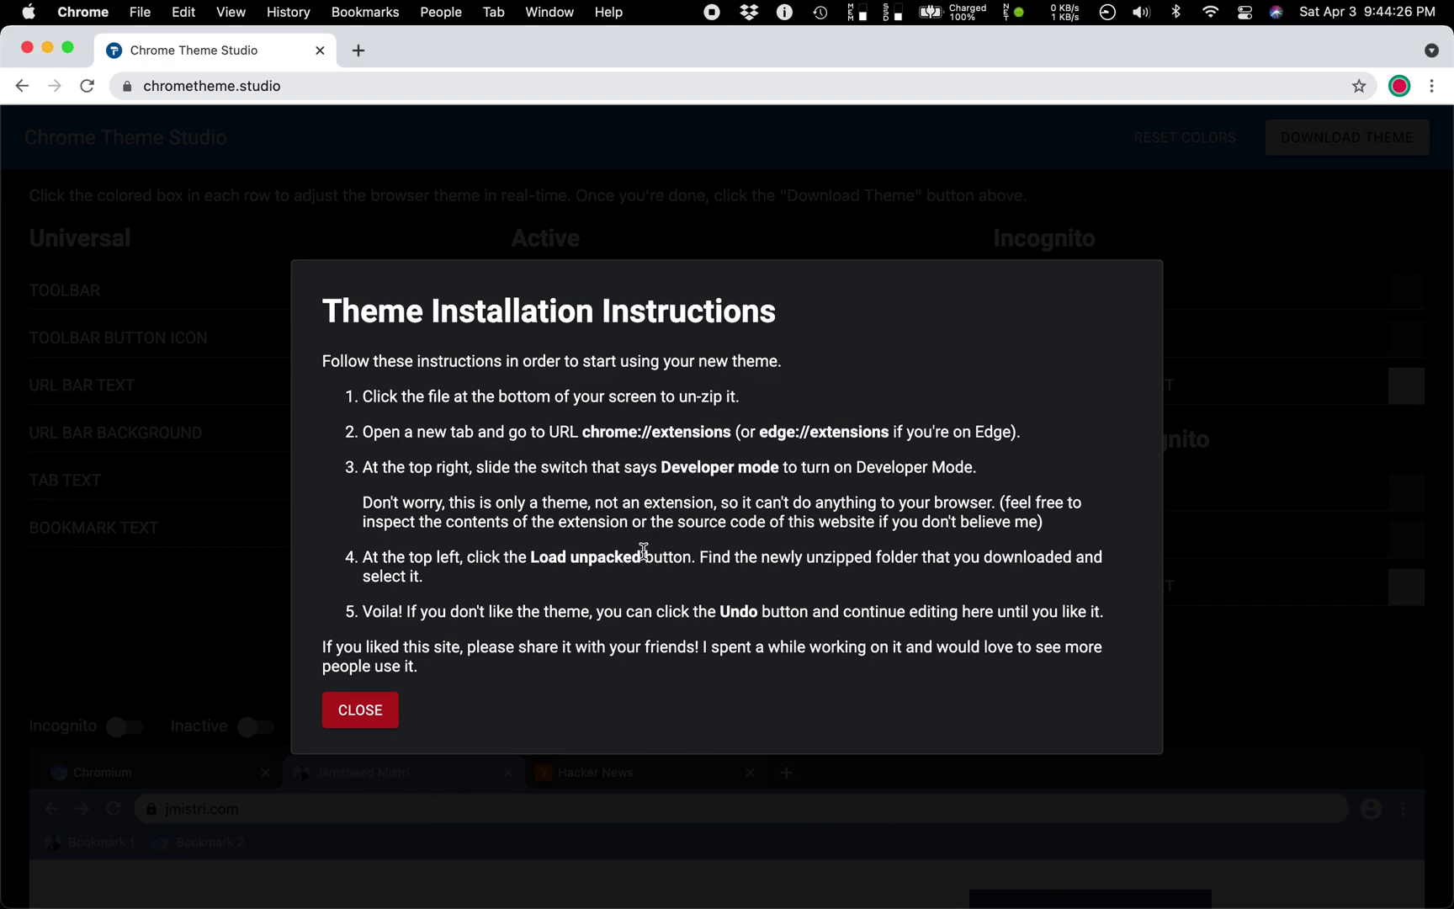
drag(363, 611, 525, 612)
click(624, 557)
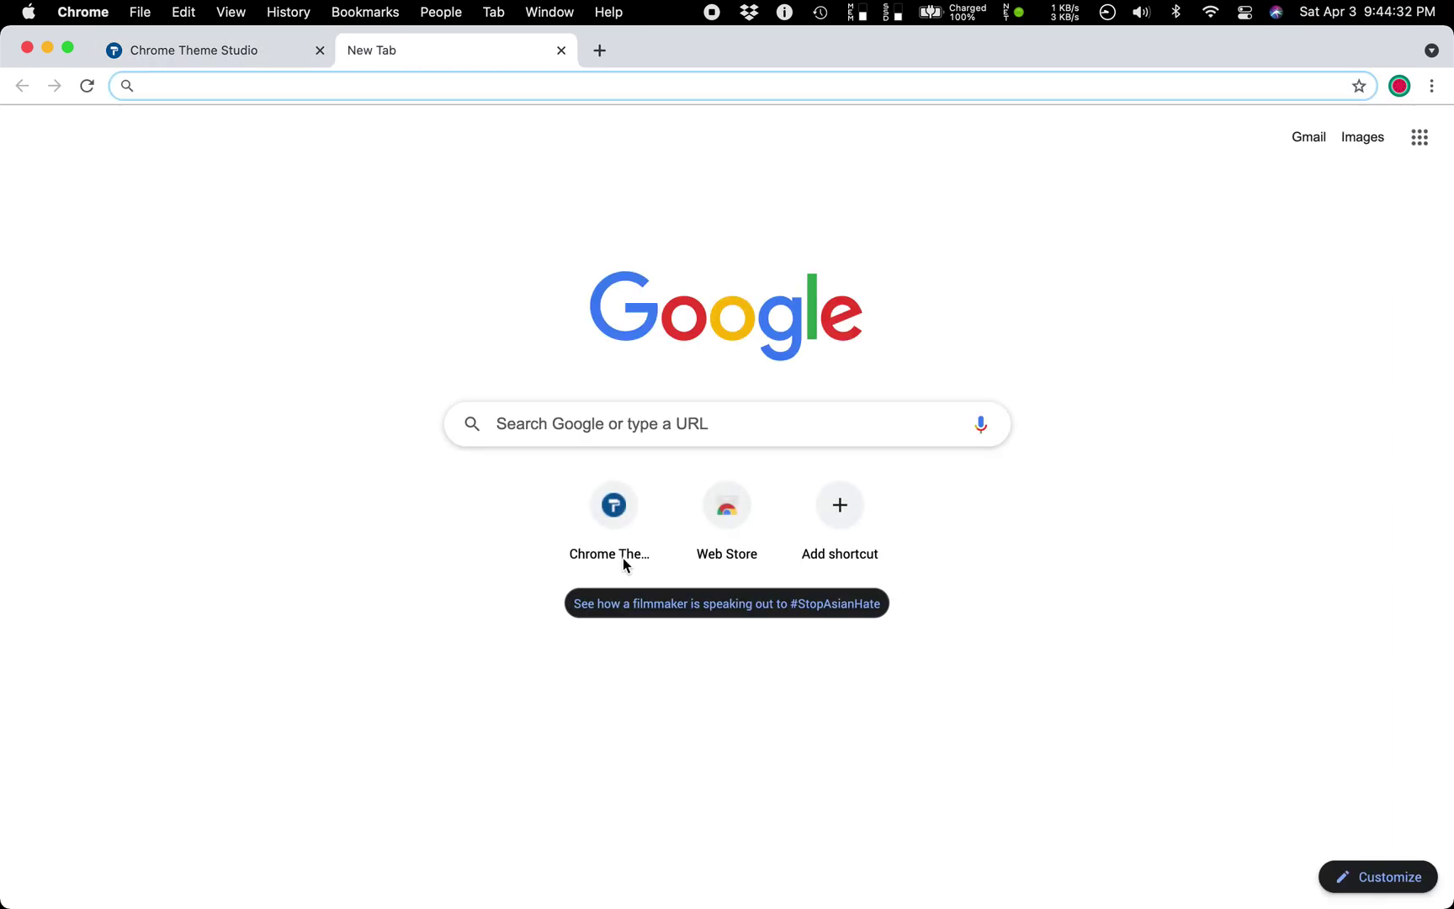
Open chrome://extensions in a fresh tab with Developer mode switched on
text(chrome://)
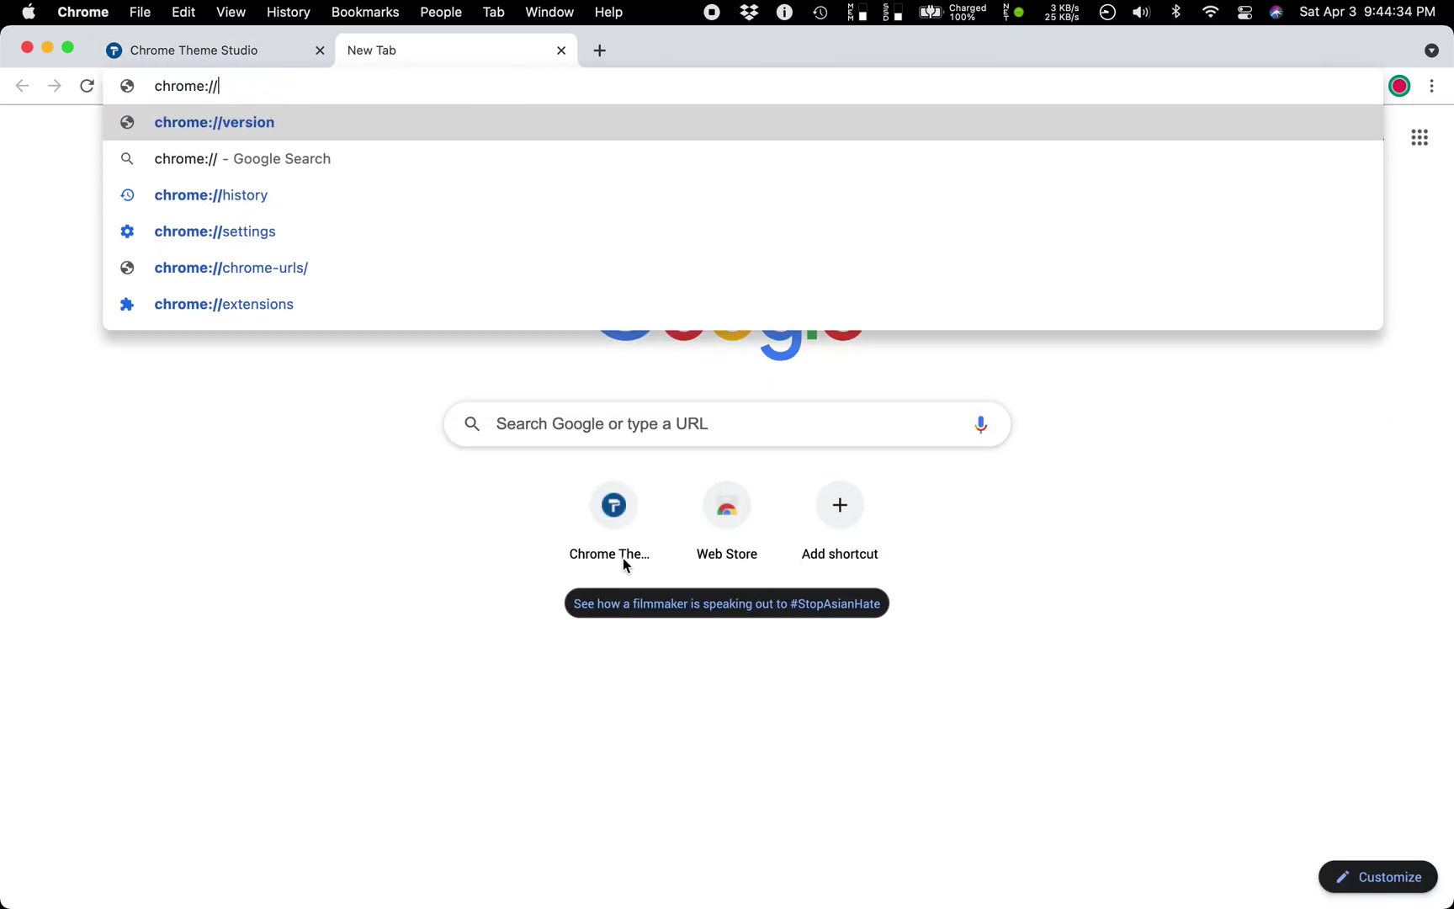
text(extensions)
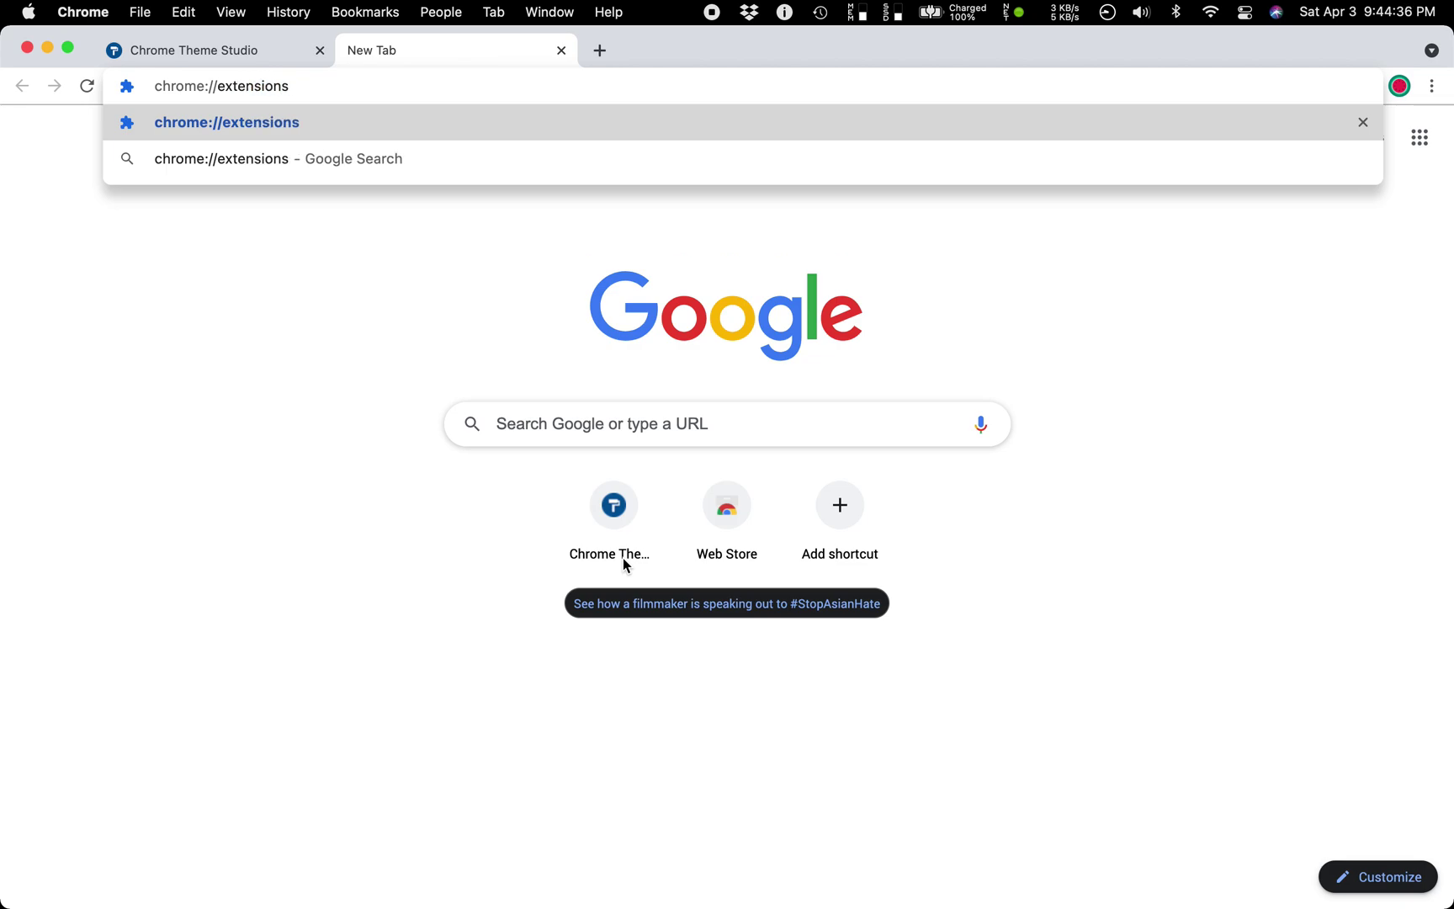
key(Return)
key(super+t)
text(edge://)
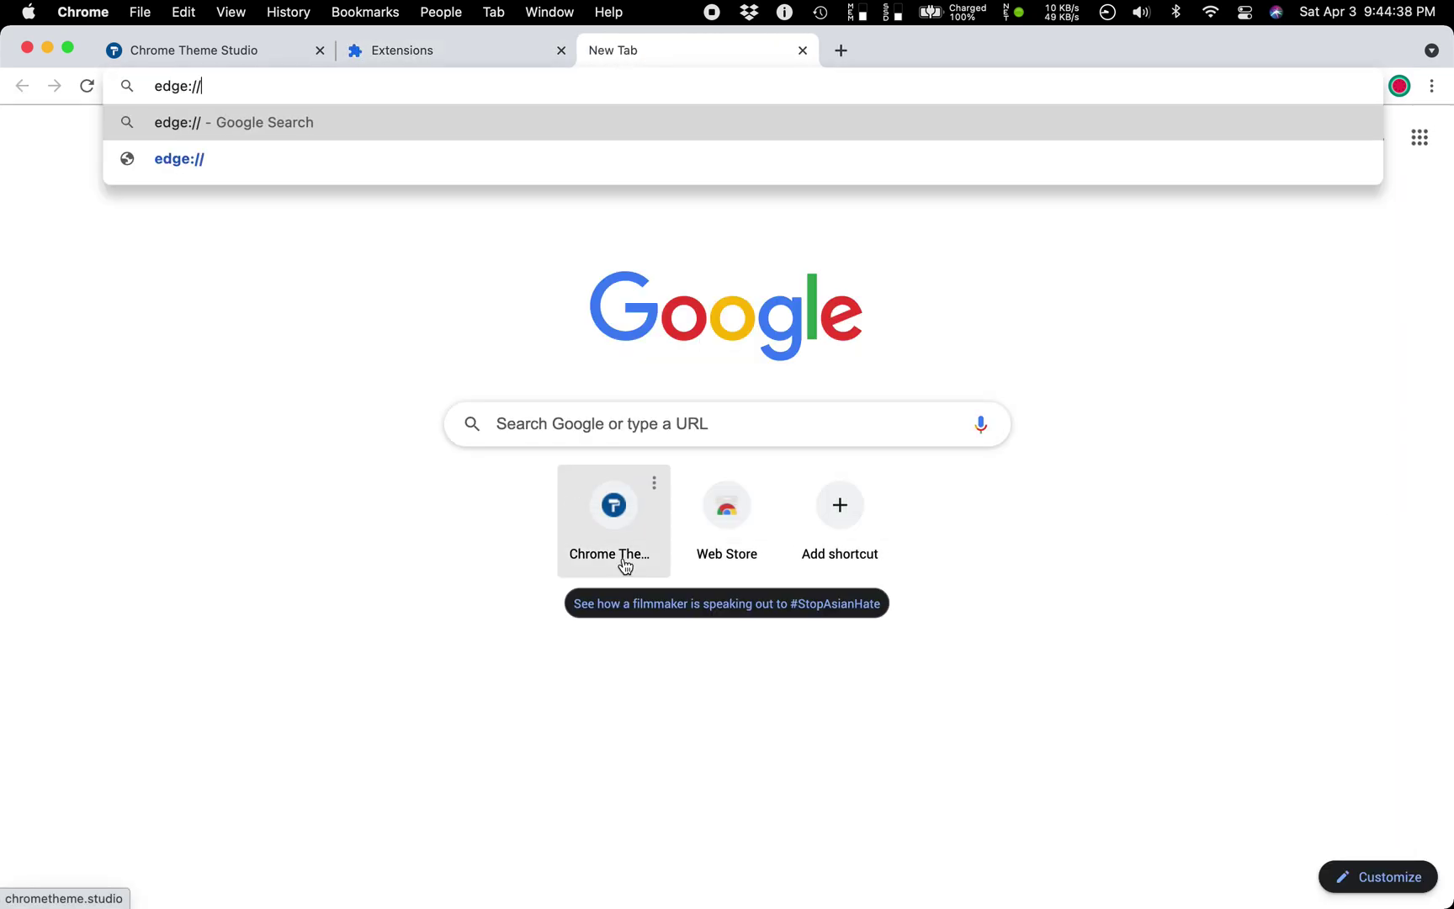
text(extensions)
key(Return)
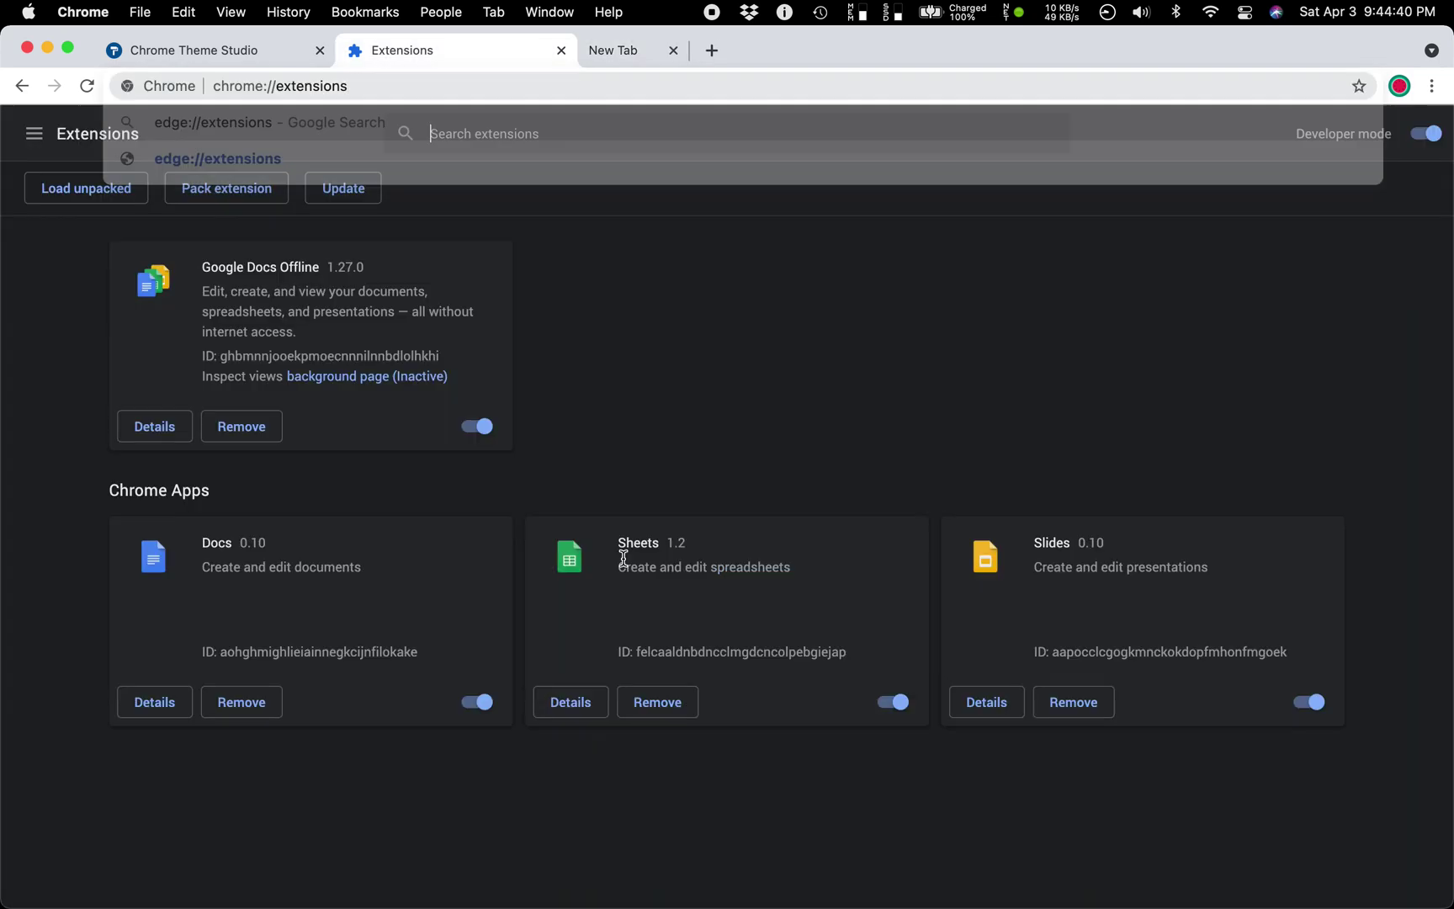
click(1428, 135)
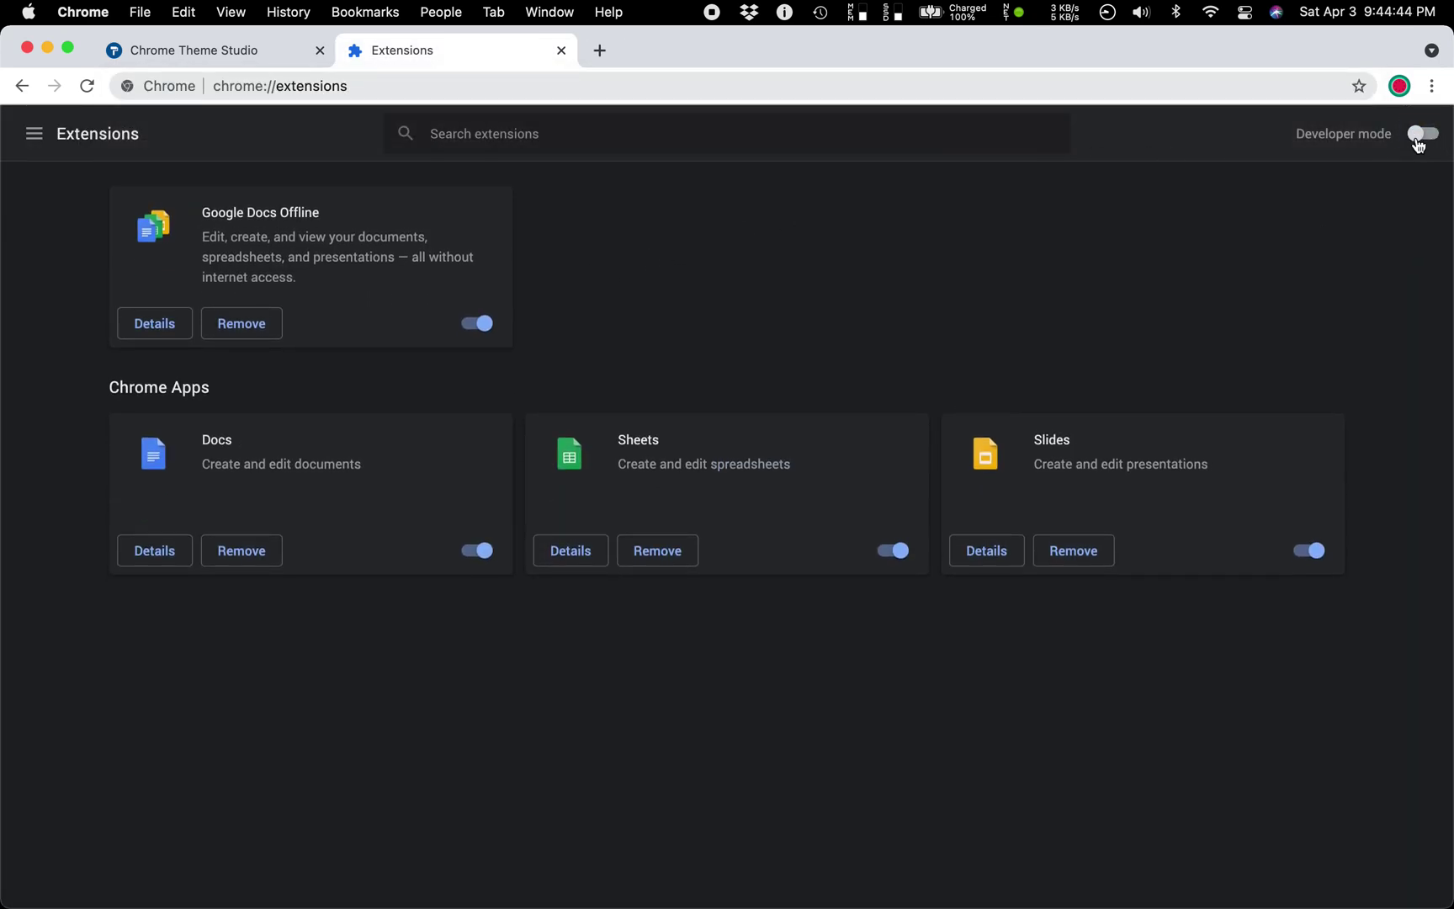
click(1417, 140)
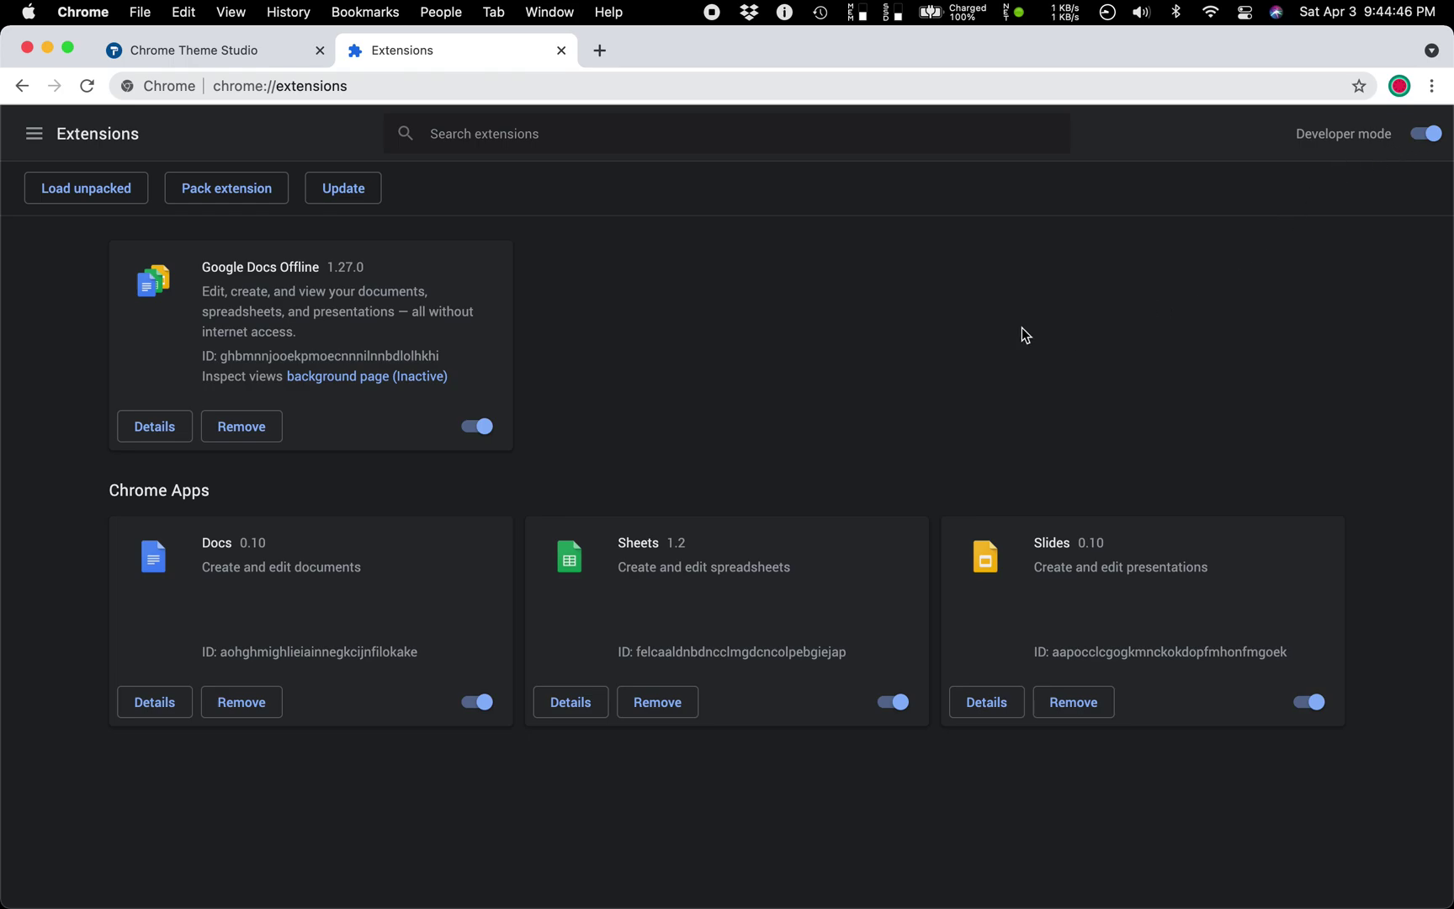
click(71, 188)
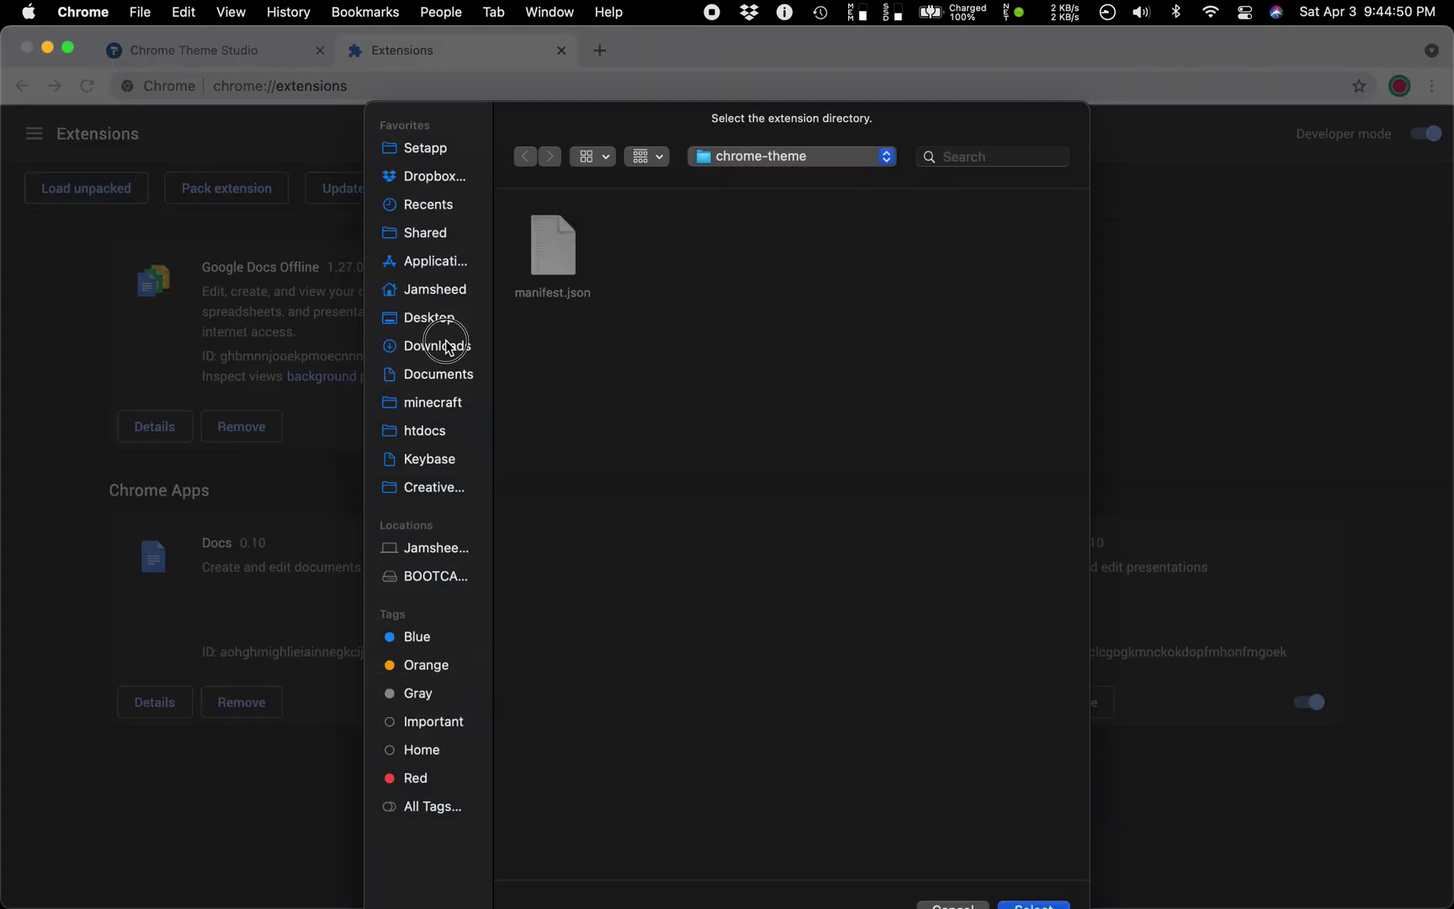
Pick the chrome-theme folder in Downloads as the unpacked extension
click(438, 346)
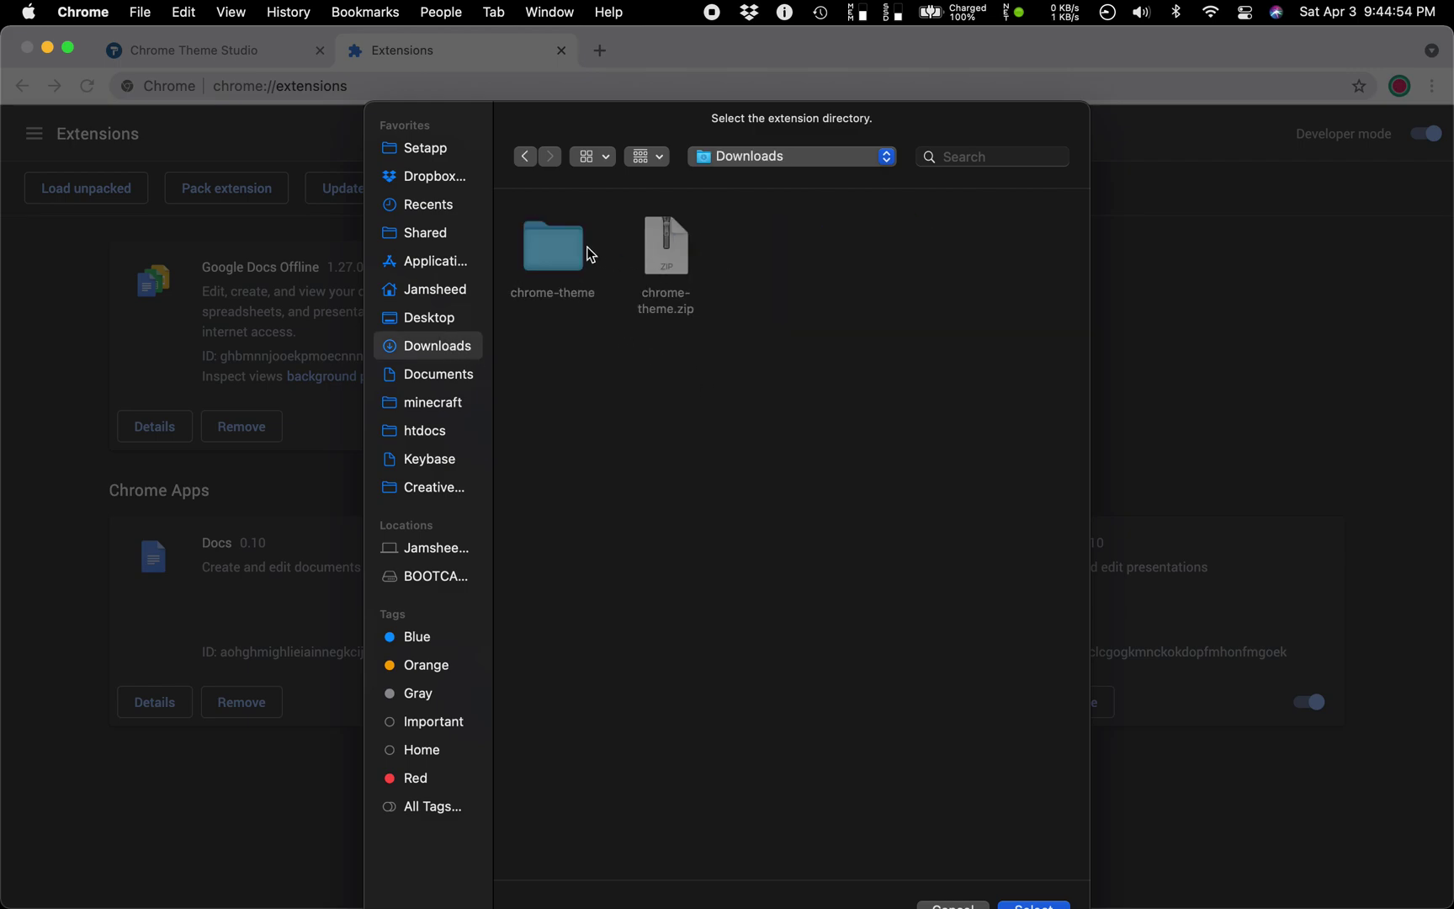
double_click(563, 244)
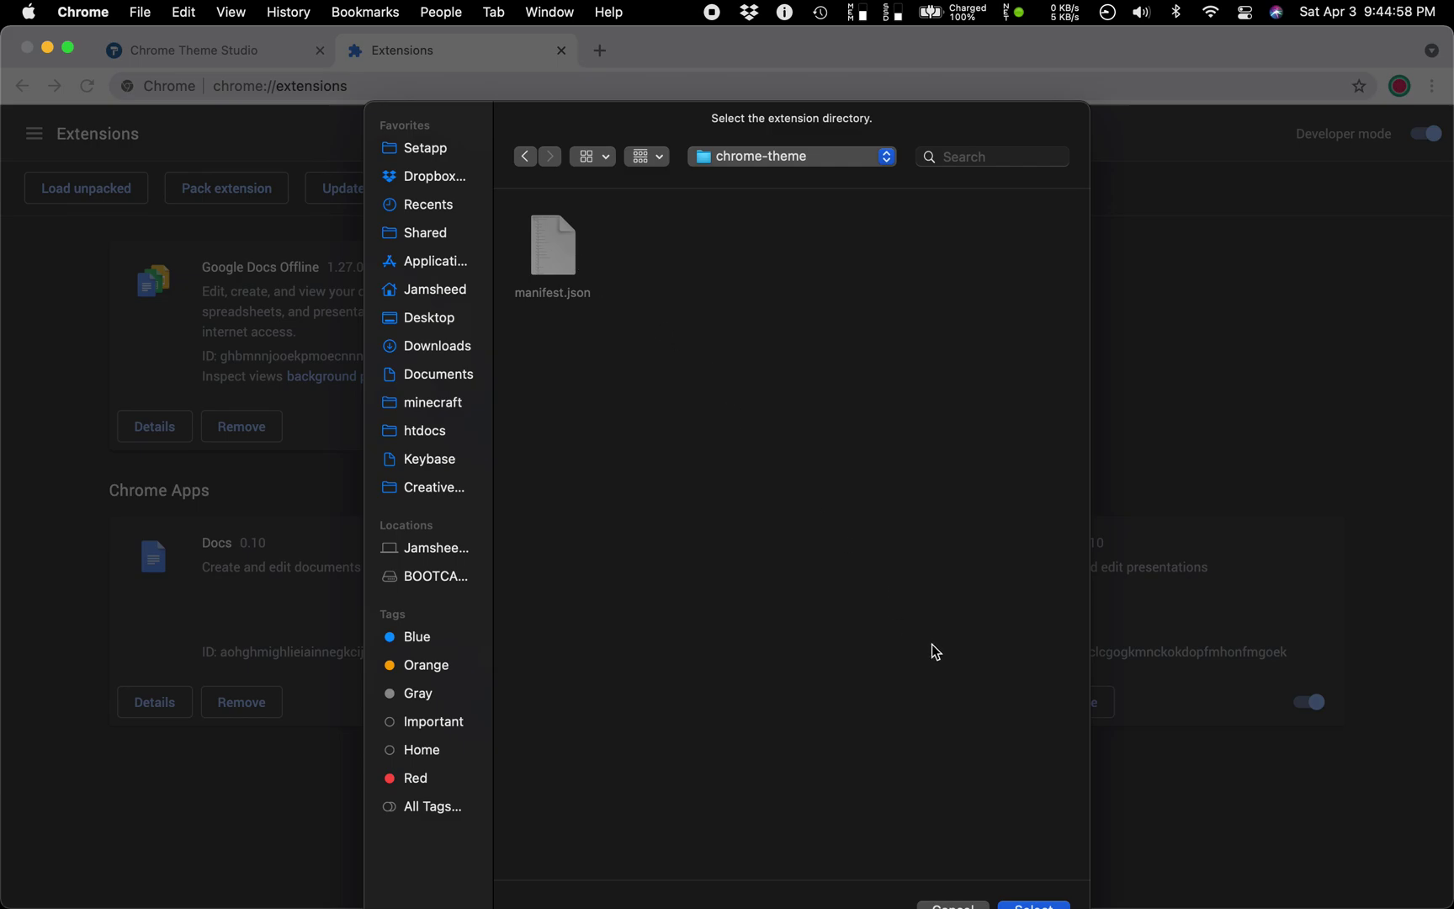
key(Return)
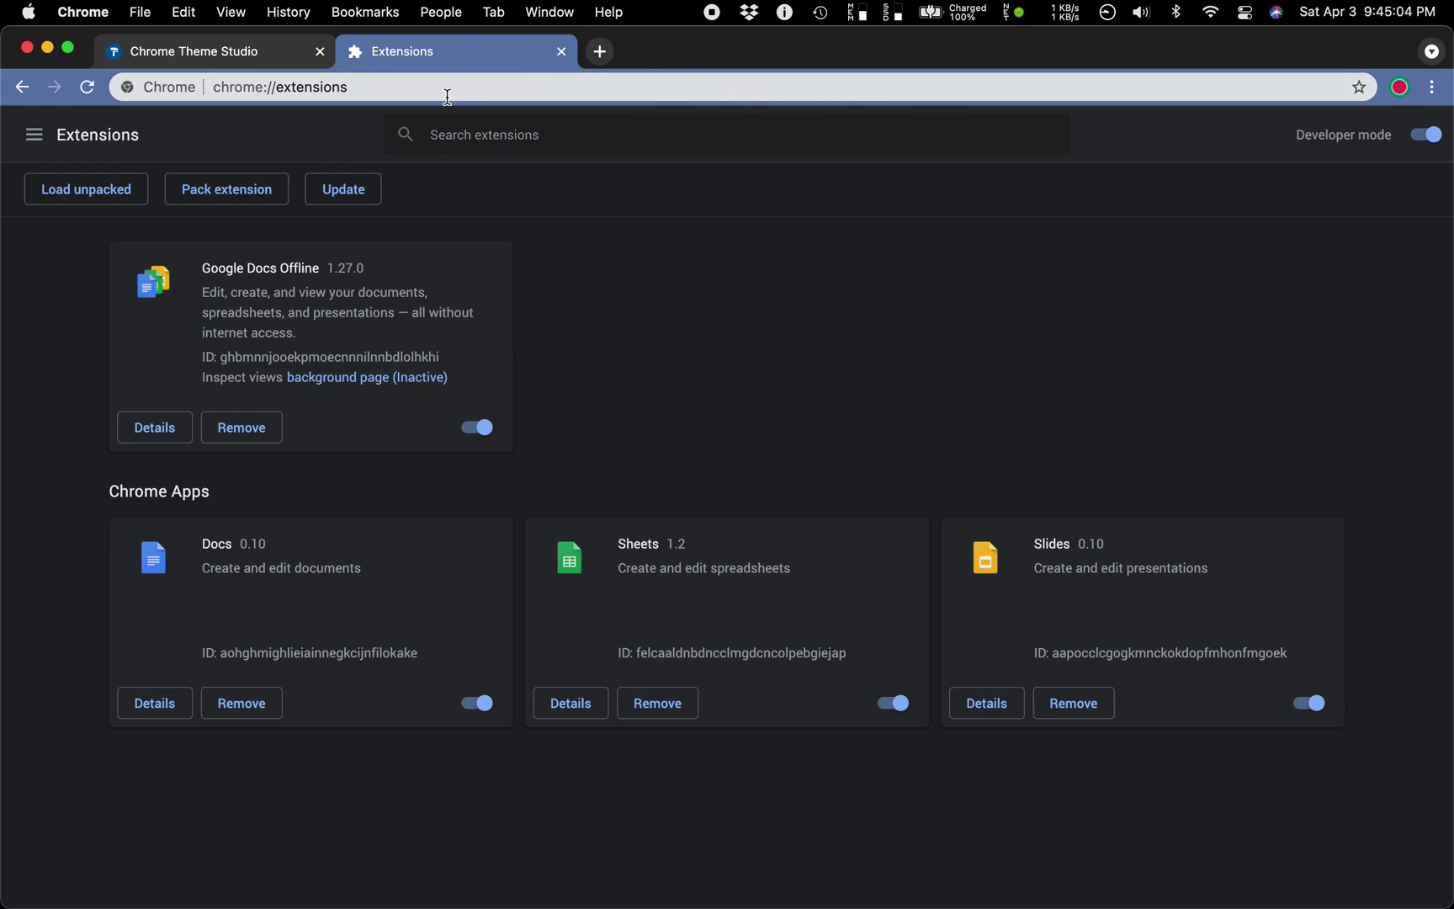
key(ctrl+shift+Tab)
click(141, 567)
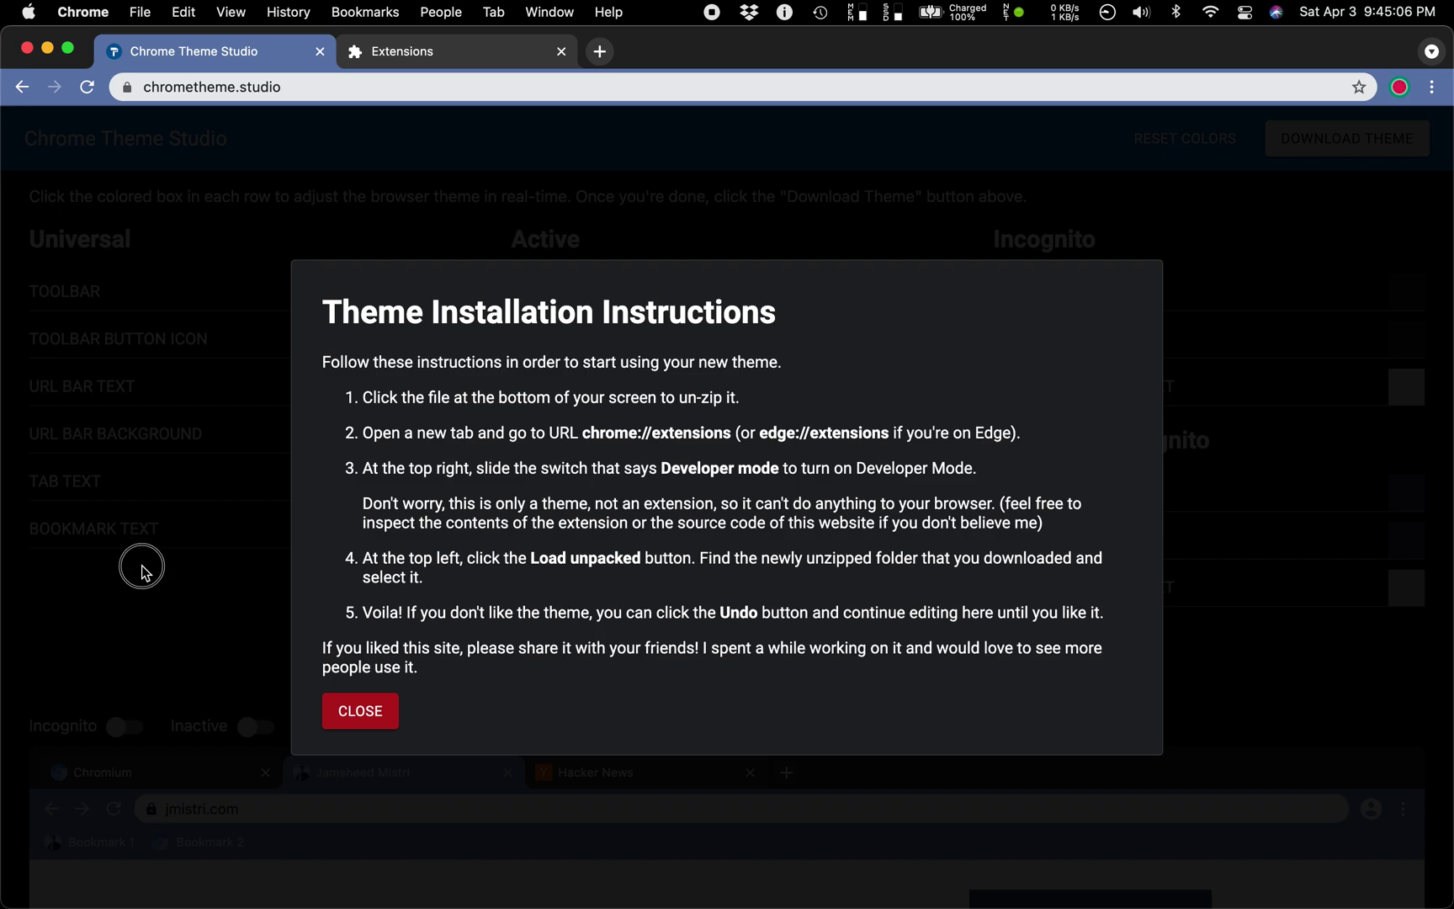